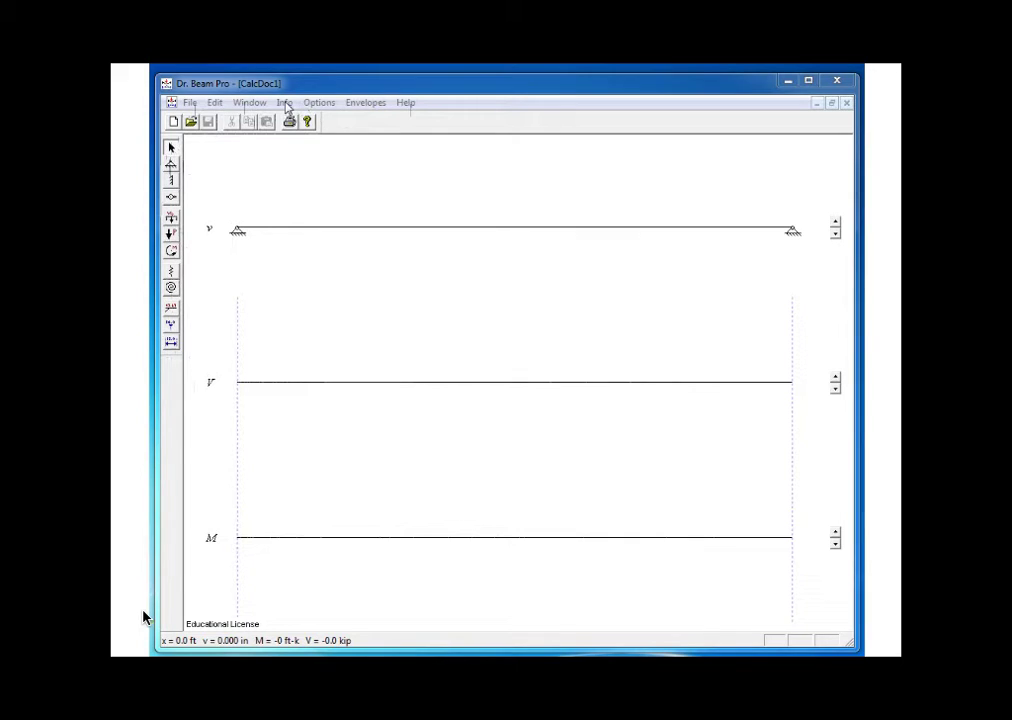
# Switch the units to the SI set, with meters, millimeters, radians, KNewtons, KNm, kN/m and GPa.
pyautogui.click(285, 104)
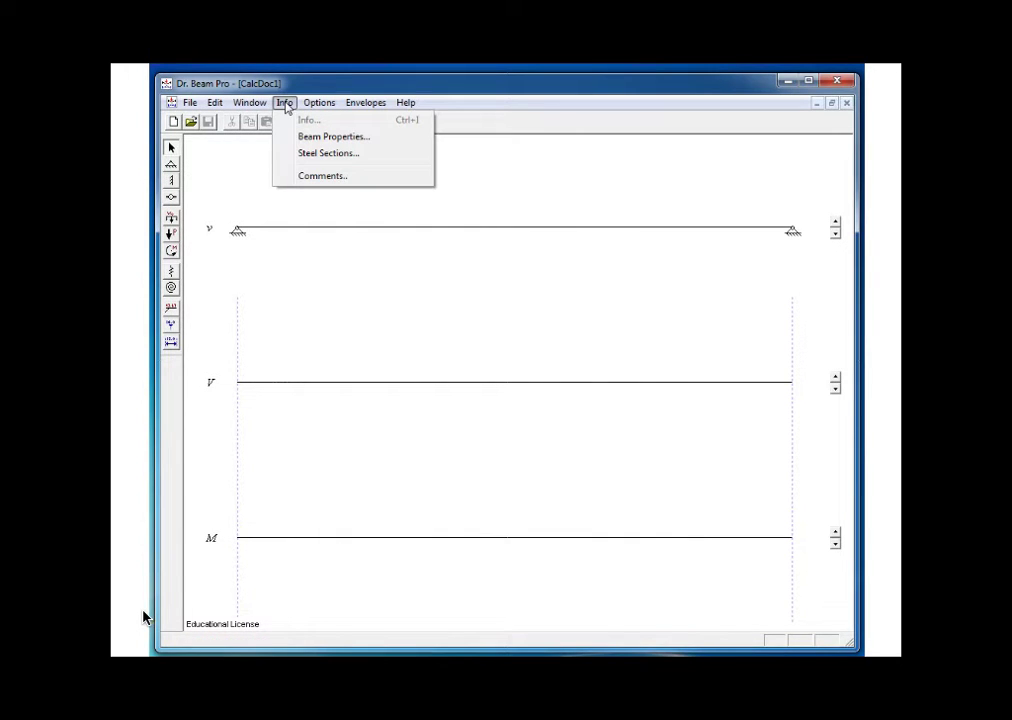
pyautogui.moveTo(309, 107)
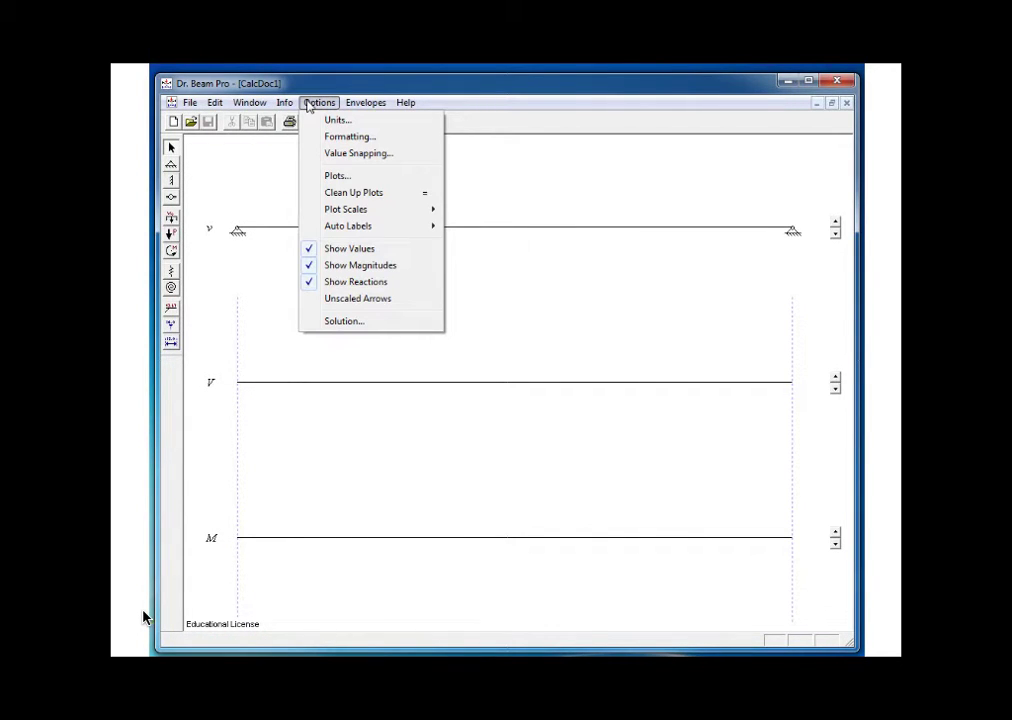
pyautogui.click(339, 121)
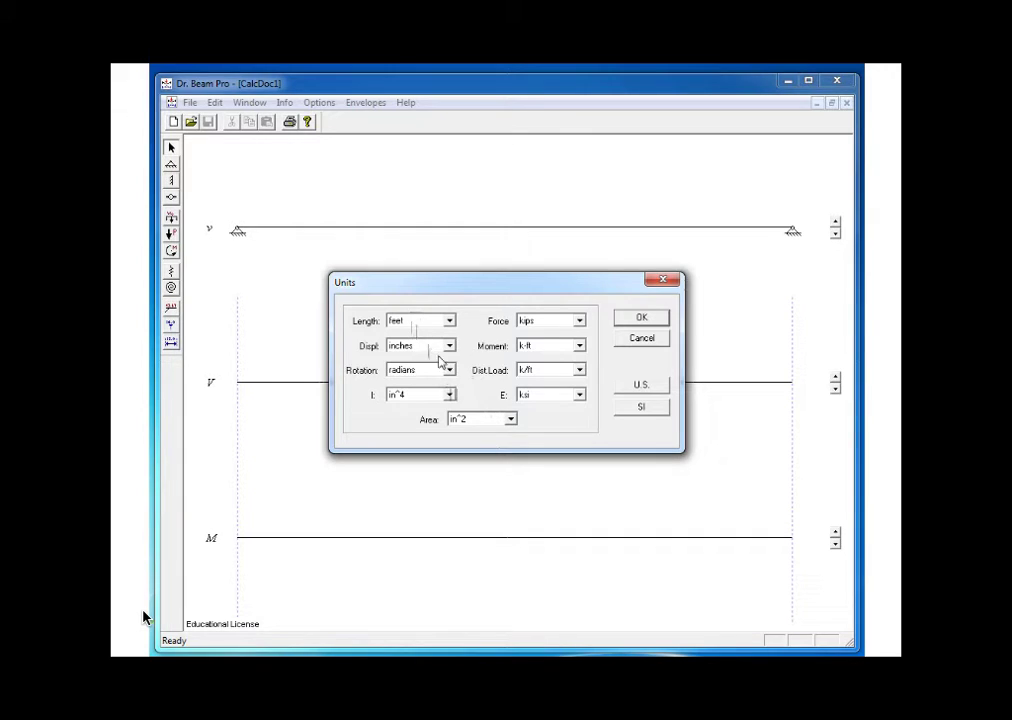
pyautogui.click(640, 408)
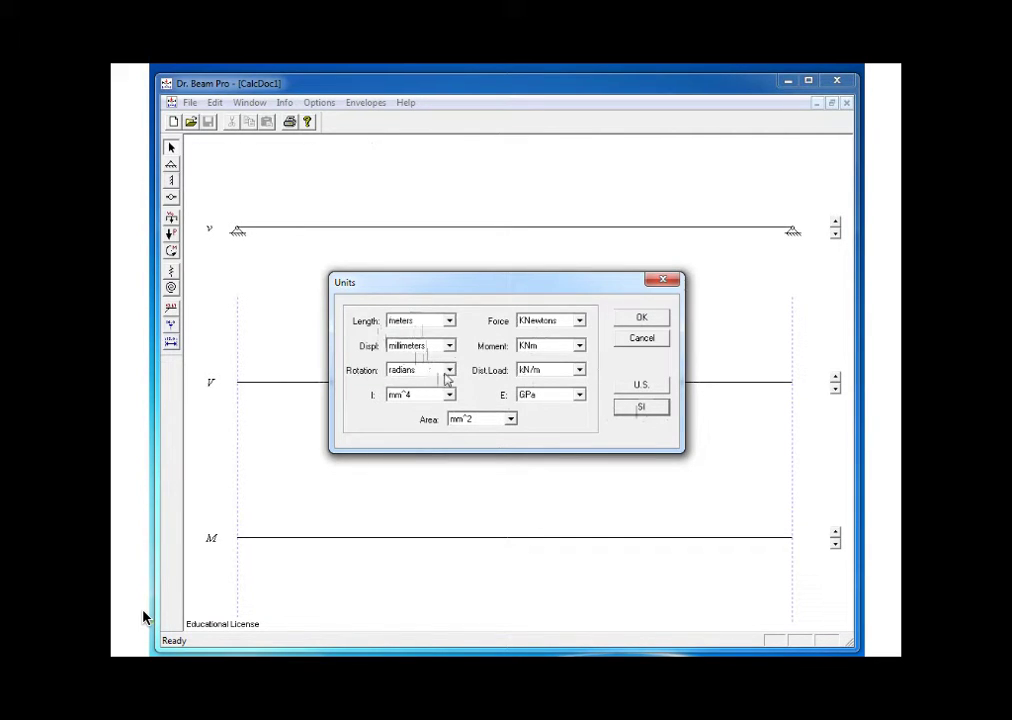
pyautogui.click(449, 371)
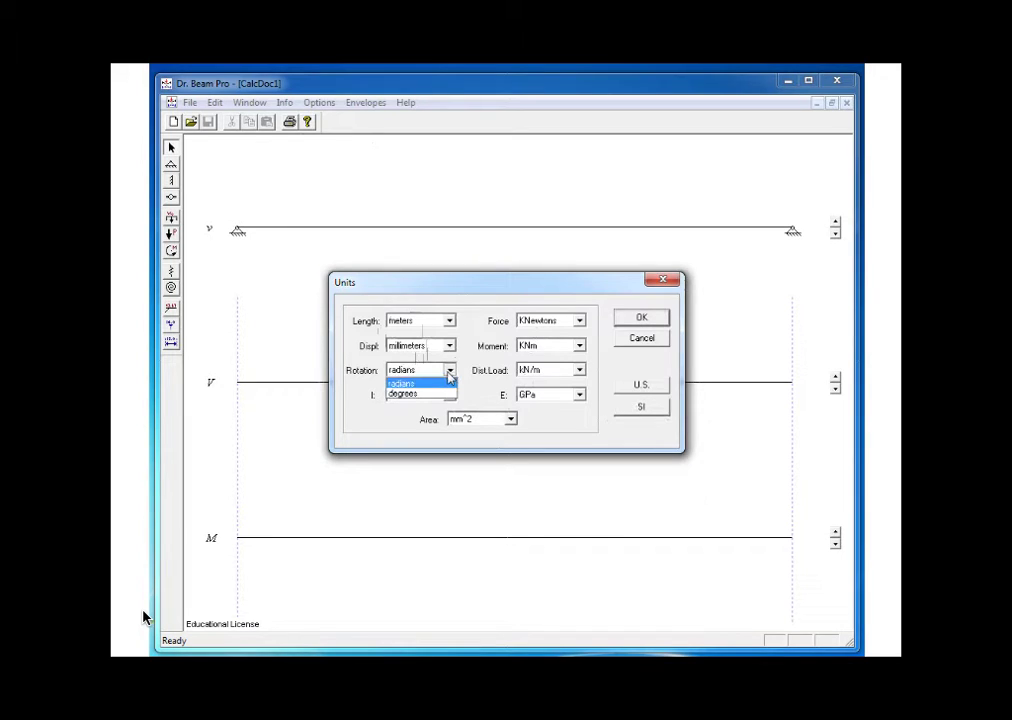
pyautogui.click(434, 399)
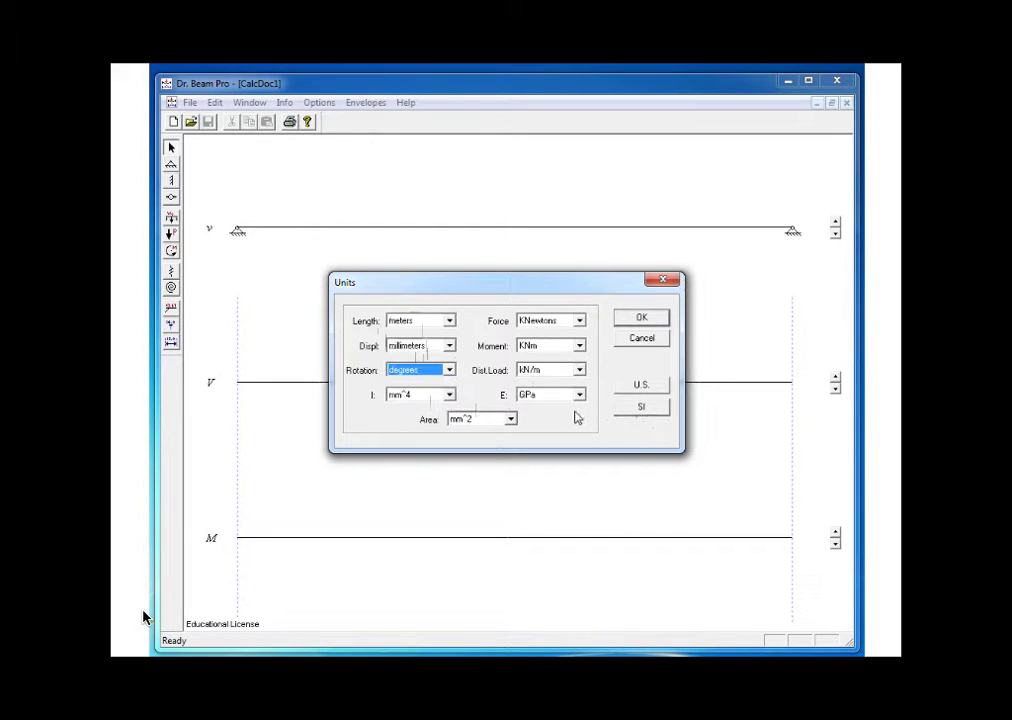
pyautogui.click(642, 410)
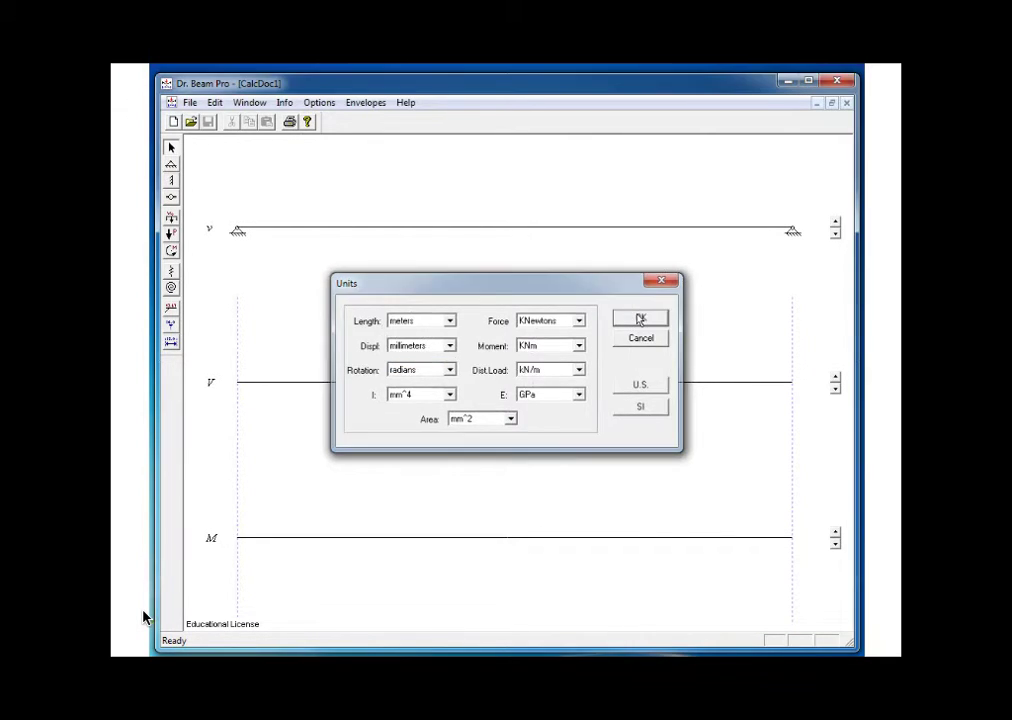
pyautogui.click(641, 319)
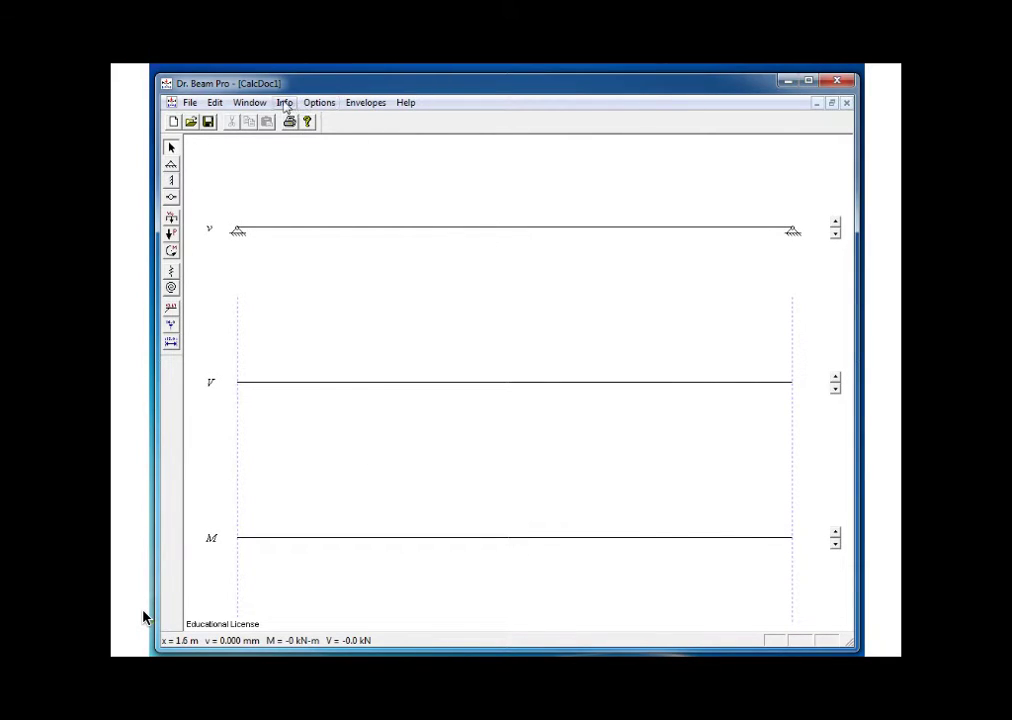
# Set the number format for displacements to one decimal place (x.x).
pyautogui.click(286, 104)
pyautogui.moveTo(319, 103)
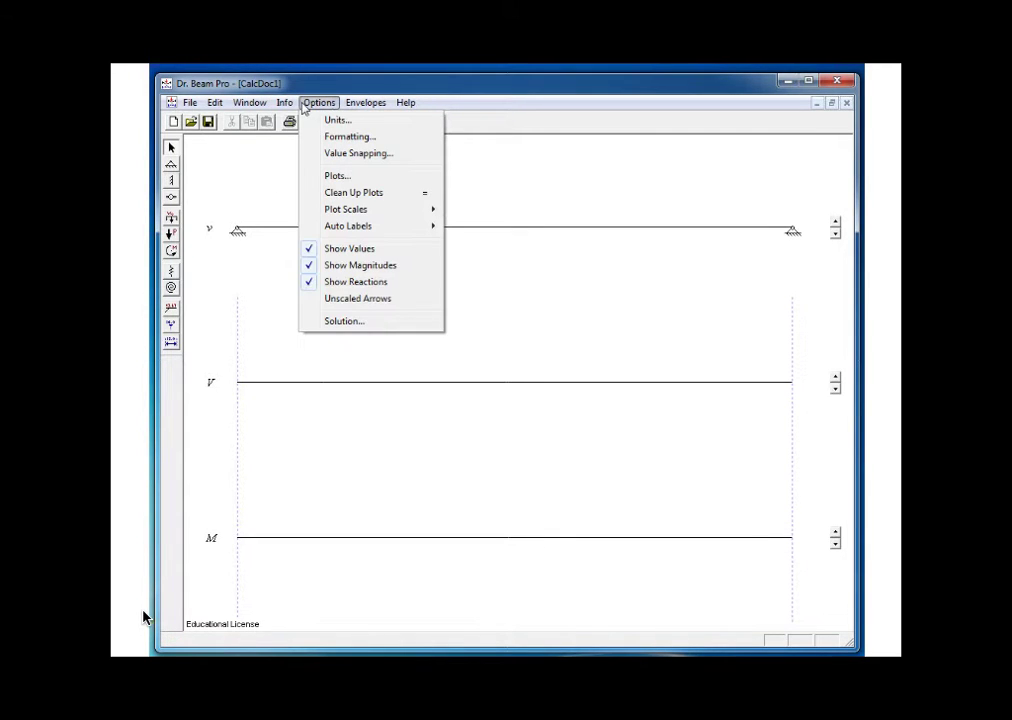
pyautogui.click(331, 140)
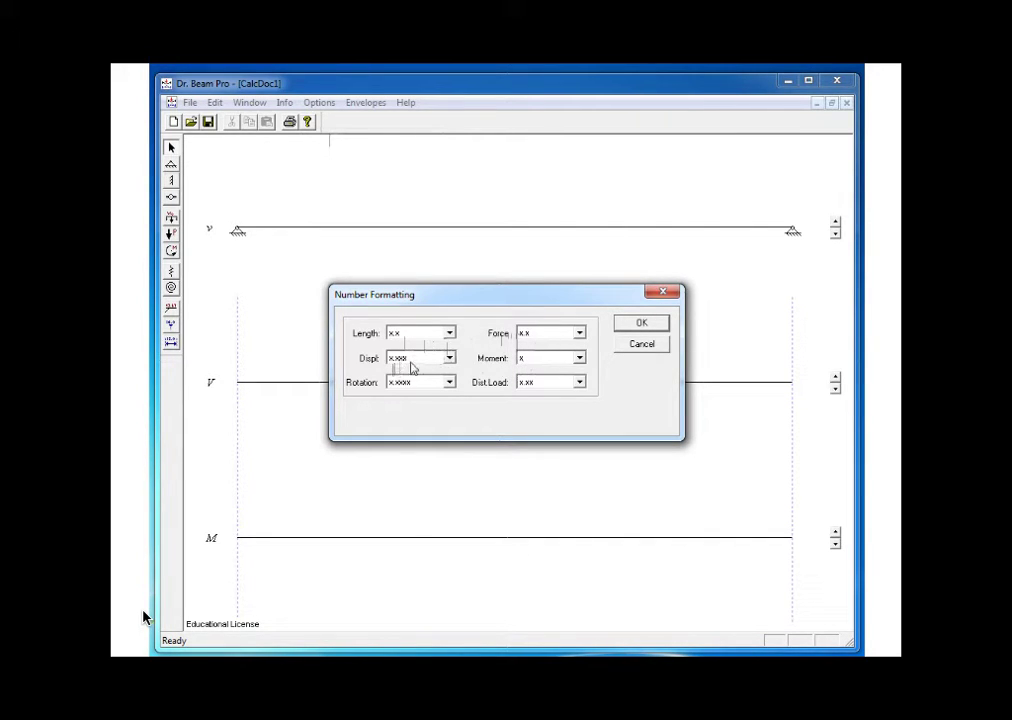
pyautogui.click(449, 360)
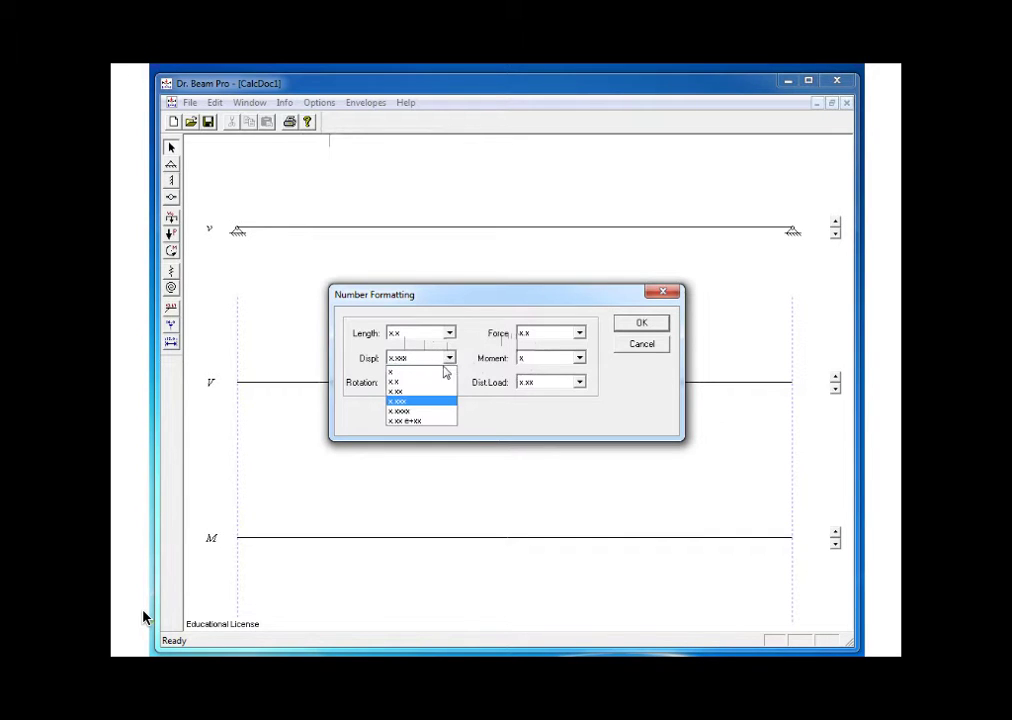
pyautogui.click(429, 382)
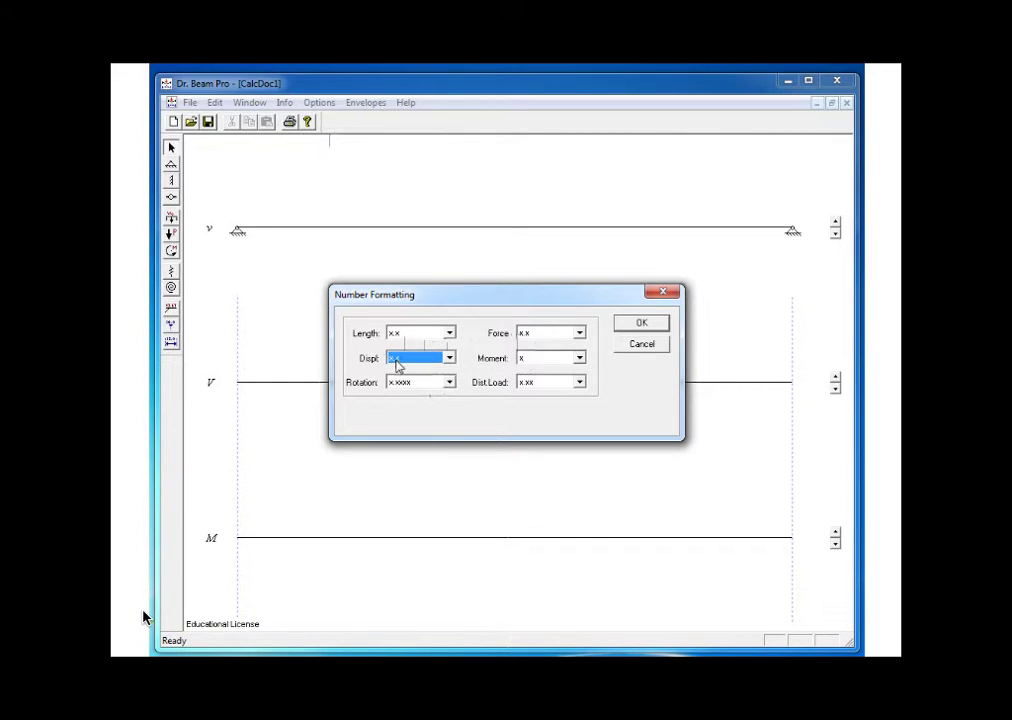
pyautogui.click(620, 328)
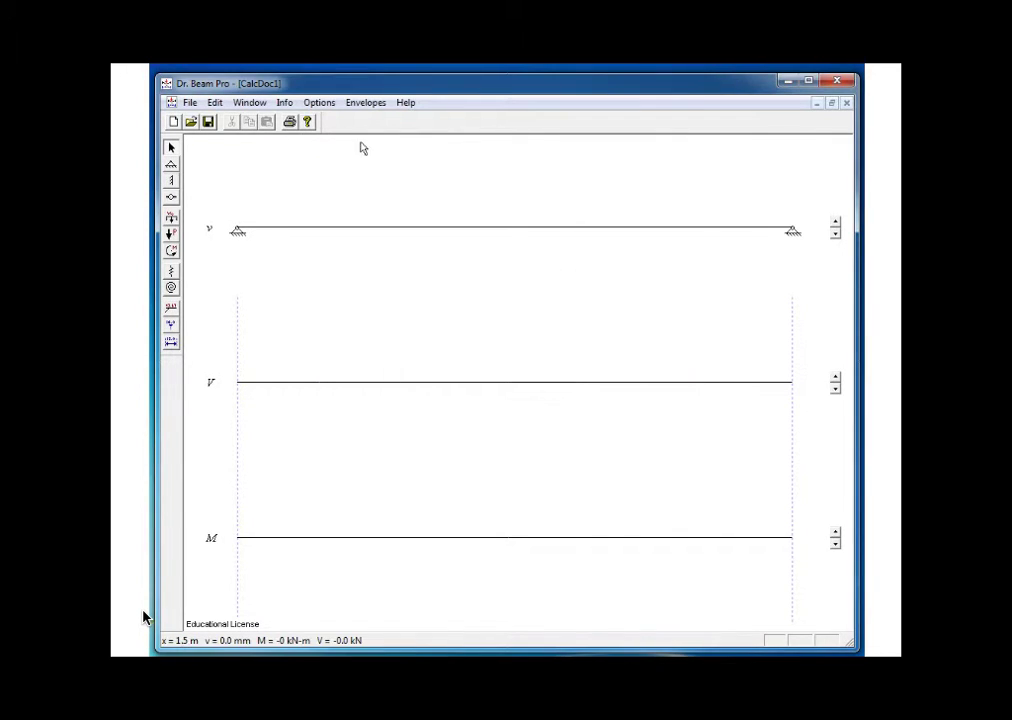
# Set the beam's length to 24 m in the beam properties.
pyautogui.click(285, 102)
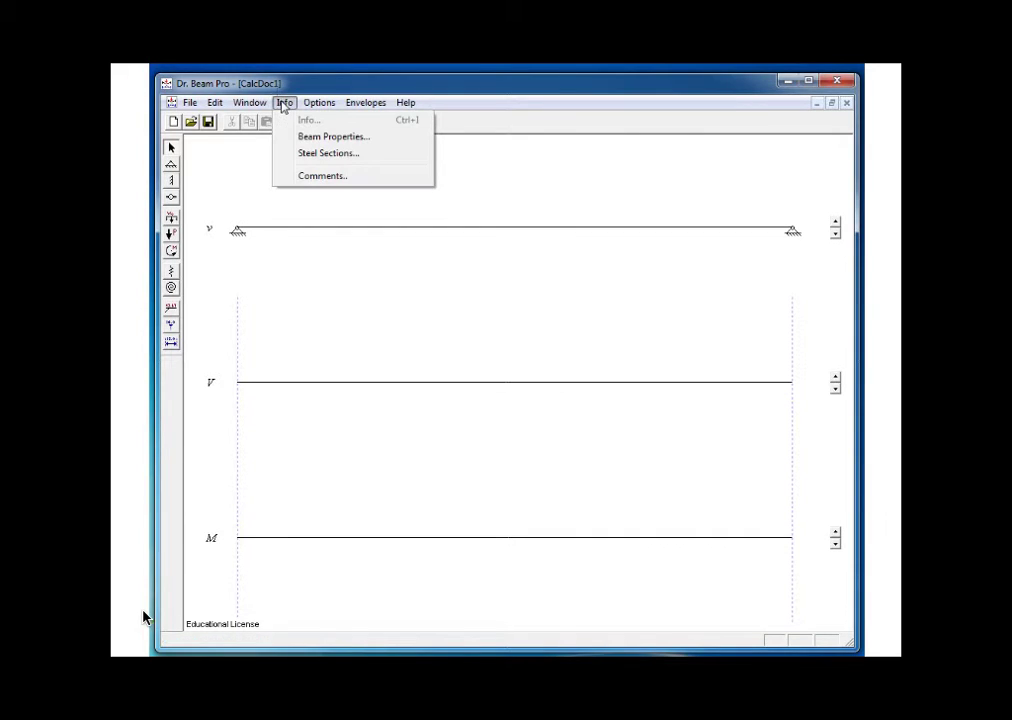
pyautogui.click(303, 145)
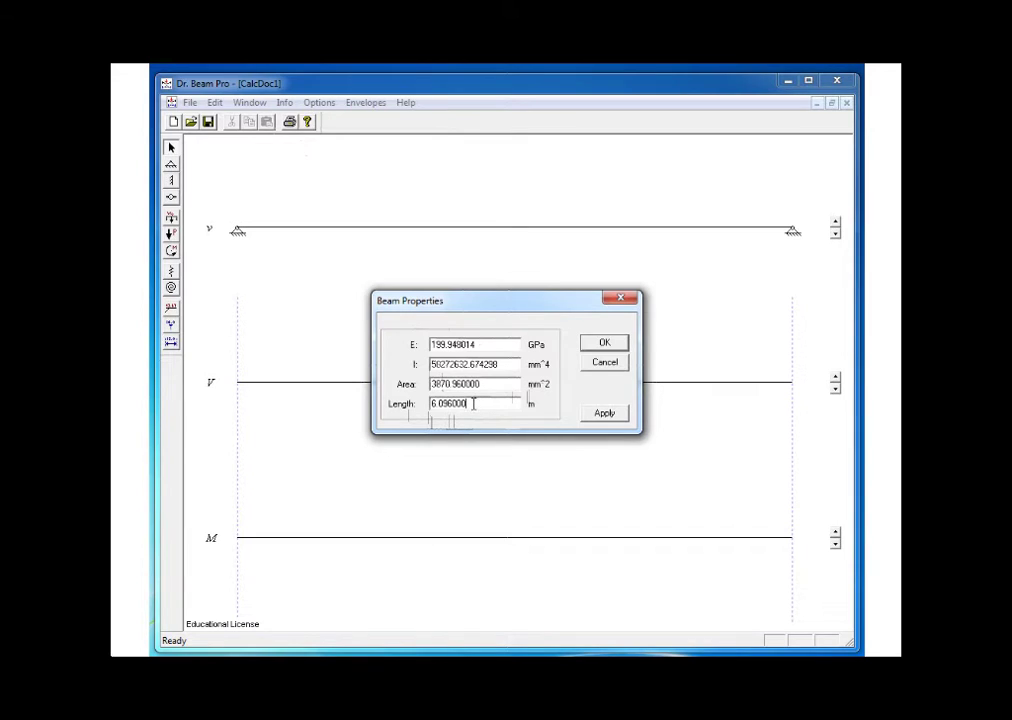
pyautogui.moveTo(475, 405); pyautogui.dragTo(392, 410)
pyautogui.write('24')
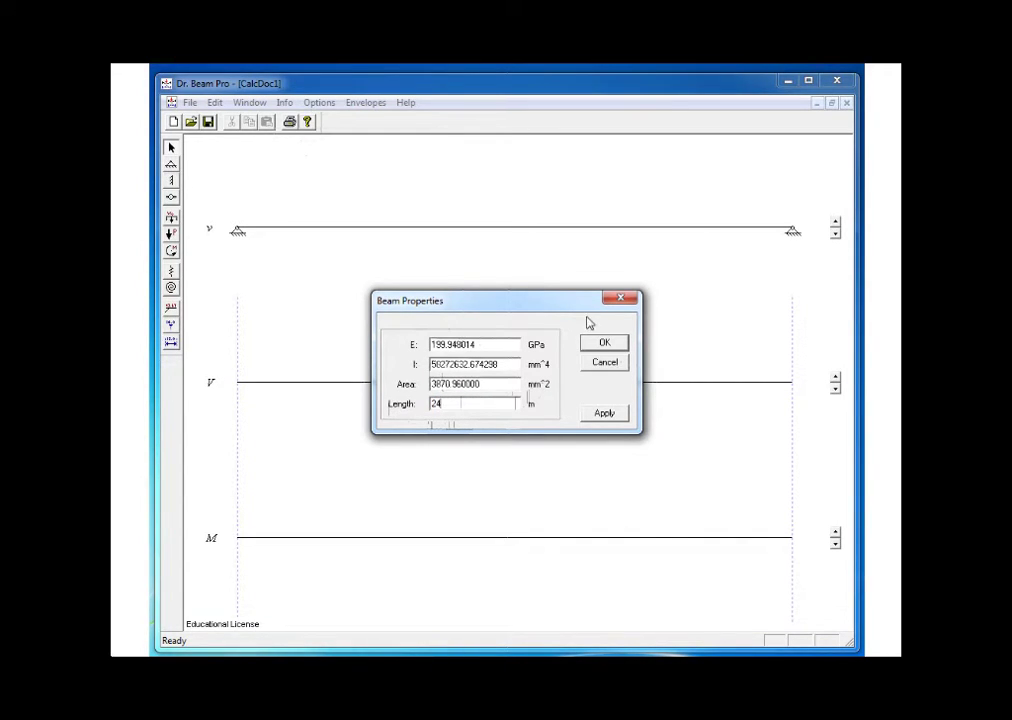
pyautogui.click(603, 342)
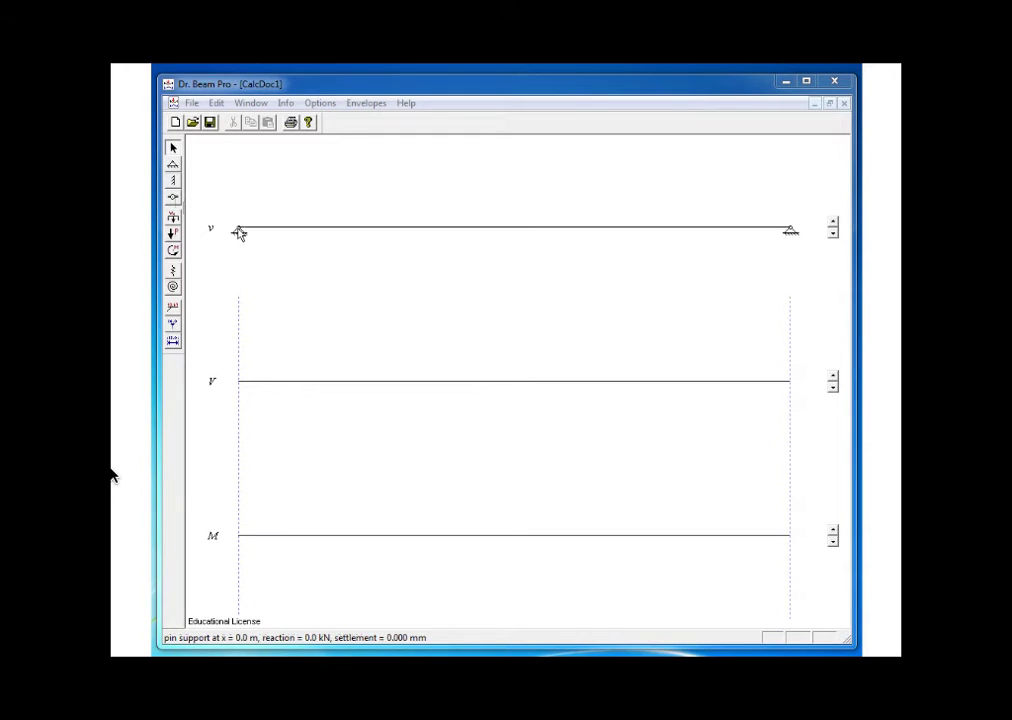
# Add two simple supports along the beam at about 8.4 m and 16.3 m.
pyautogui.click(173, 166)
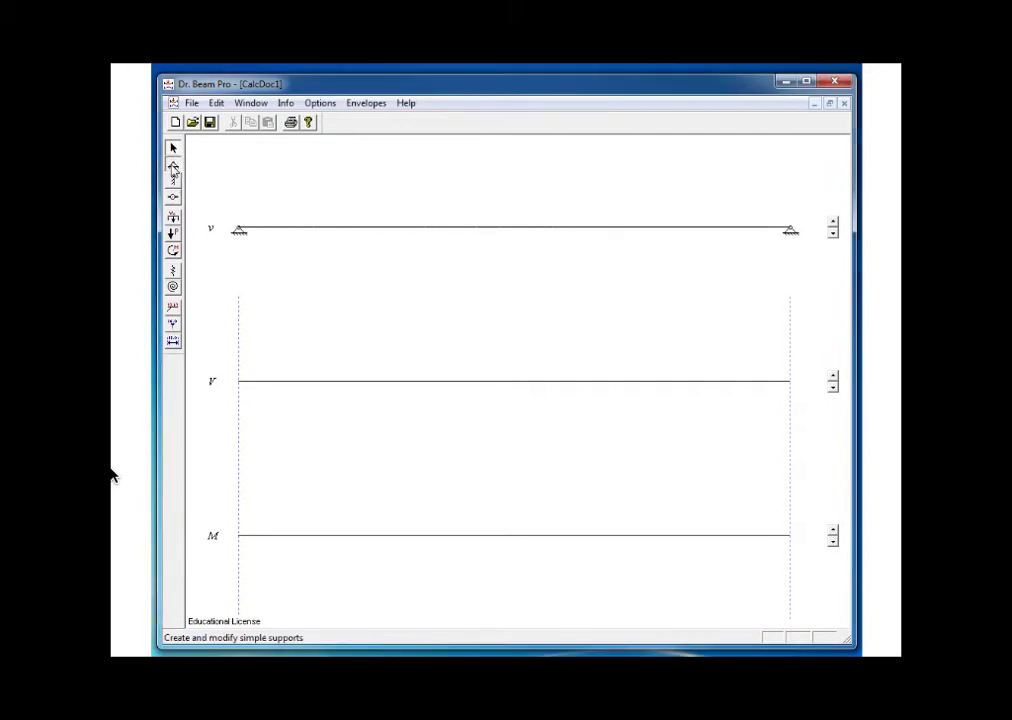
pyautogui.click(432, 232)
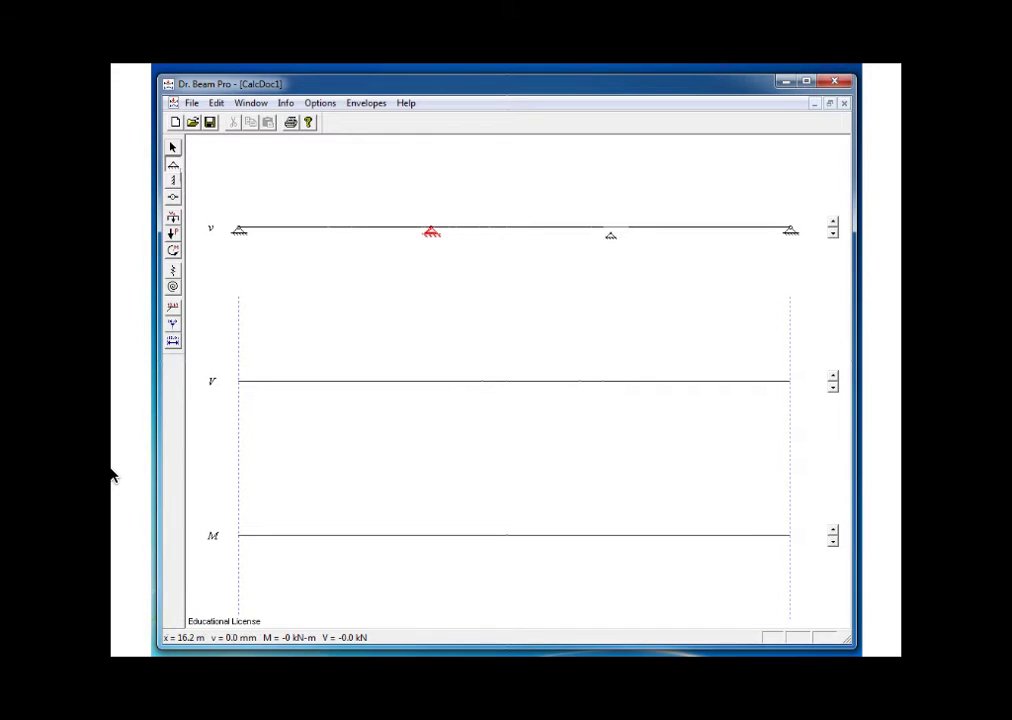
pyautogui.click(613, 231)
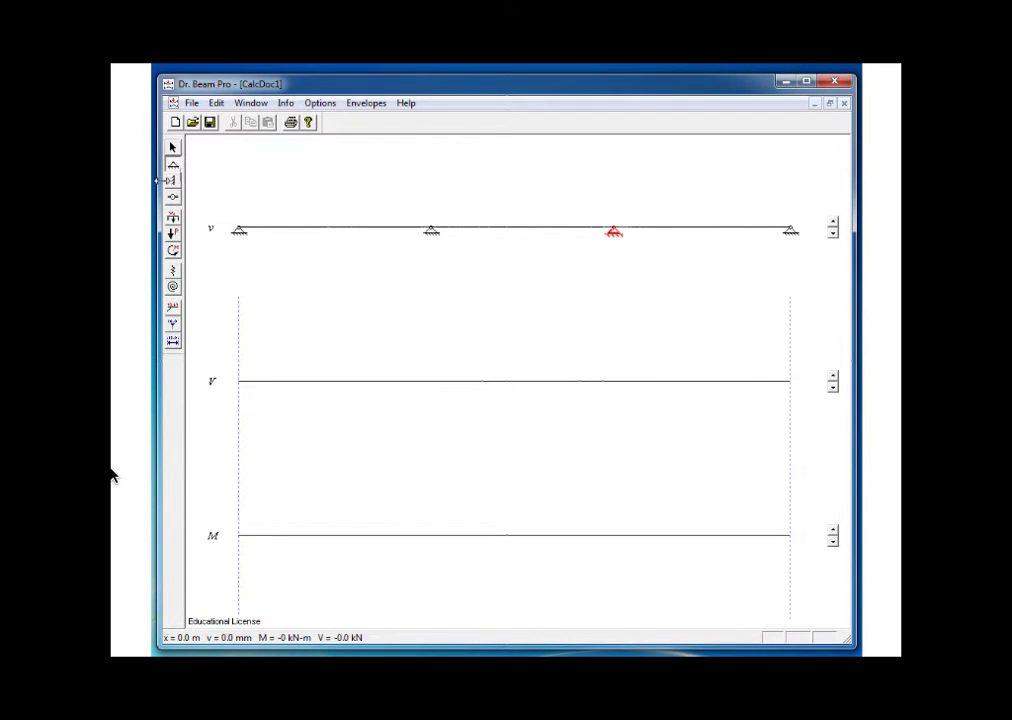
pyautogui.click(172, 148)
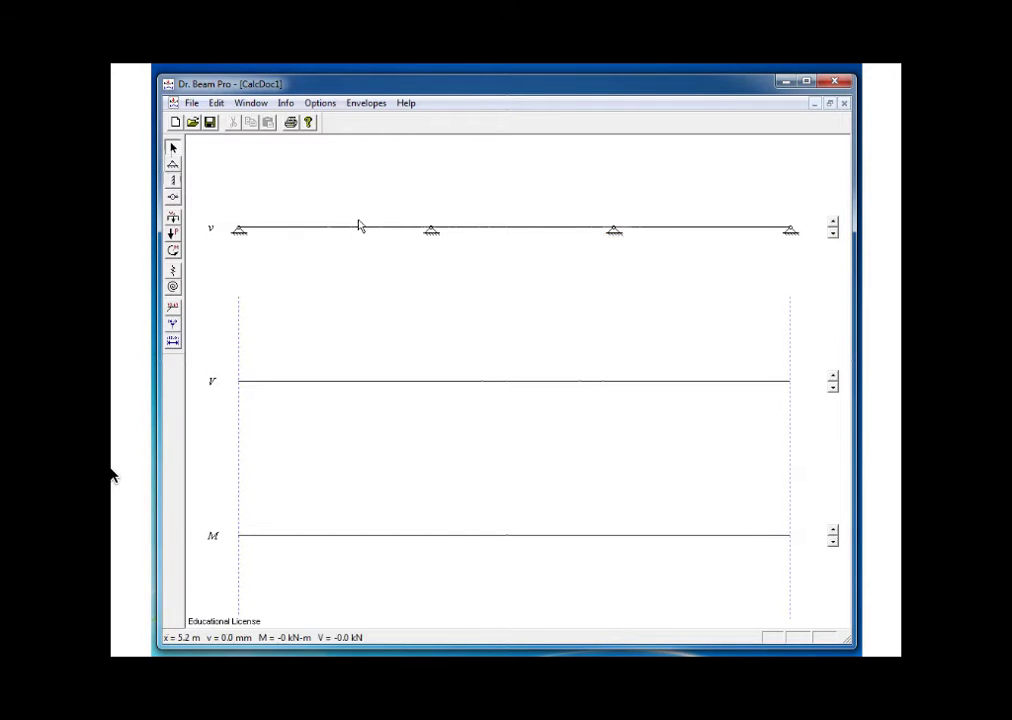
# Set the locations of the two interior supports to 8 m and 16 m.
pyautogui.doubleClick(431, 232)
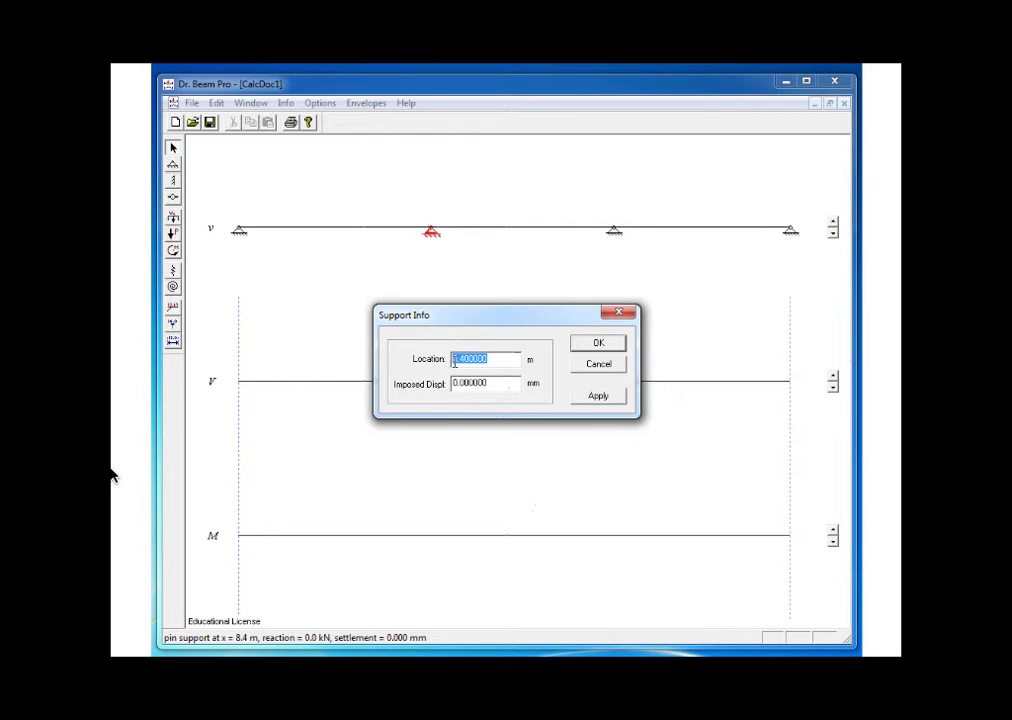
pyautogui.moveTo(489, 361); pyautogui.dragTo(453, 362)
pyautogui.write('8')
pyautogui.click(598, 343)
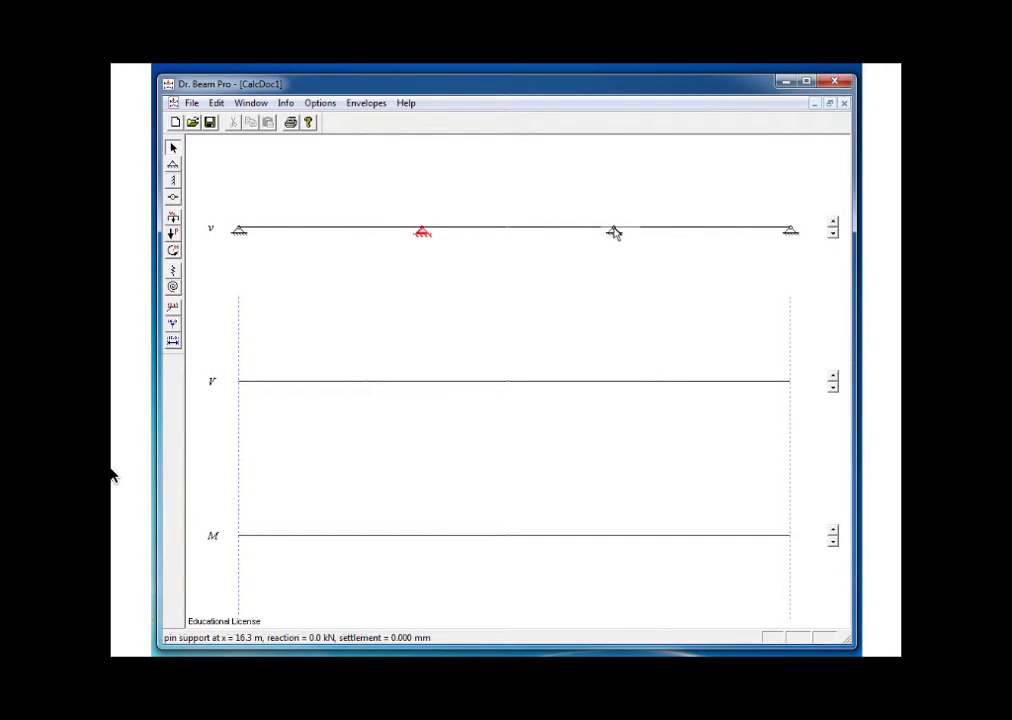
pyautogui.doubleClick(614, 233)
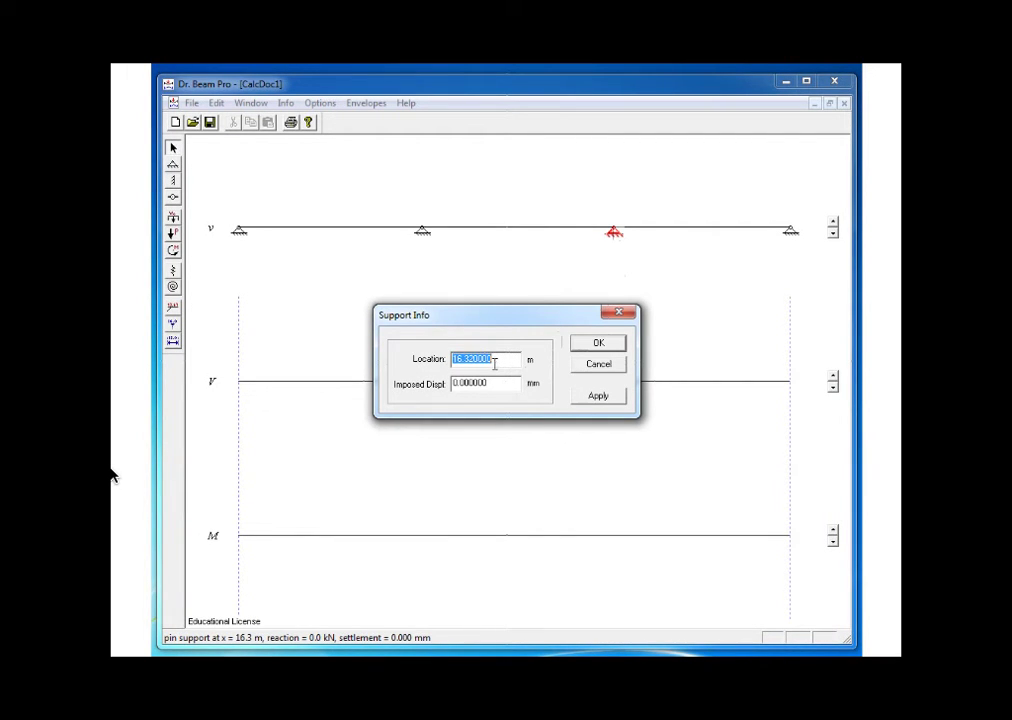
pyautogui.write('16')
pyautogui.click(601, 344)
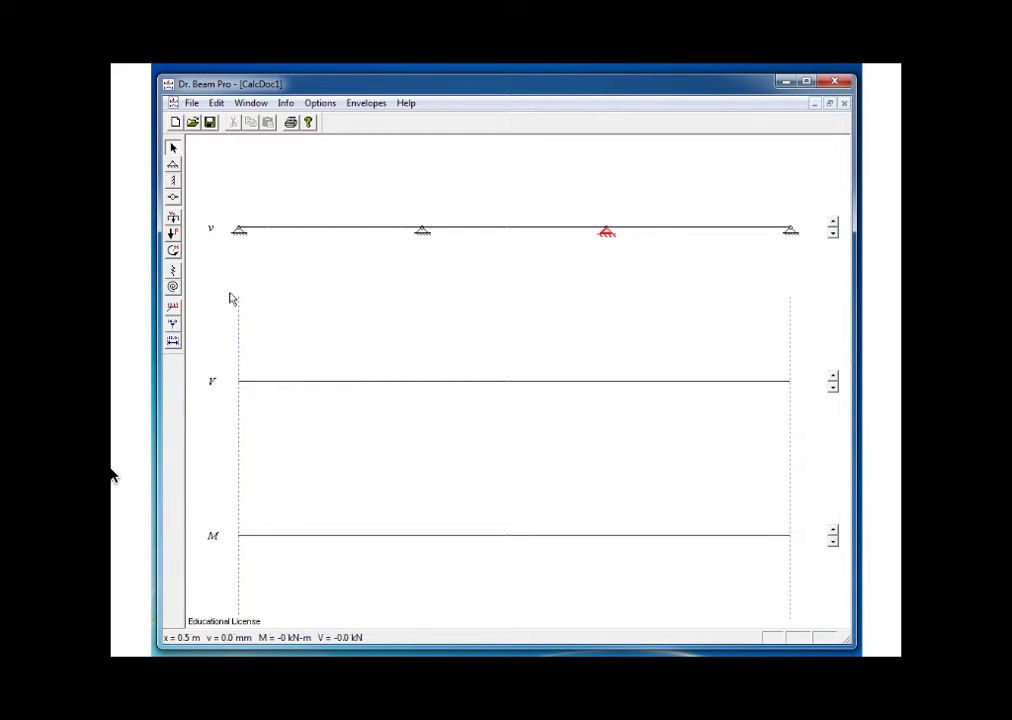
# Insert an internal hinge in the middle span and set its location to 12 m.
pyautogui.click(172, 200)
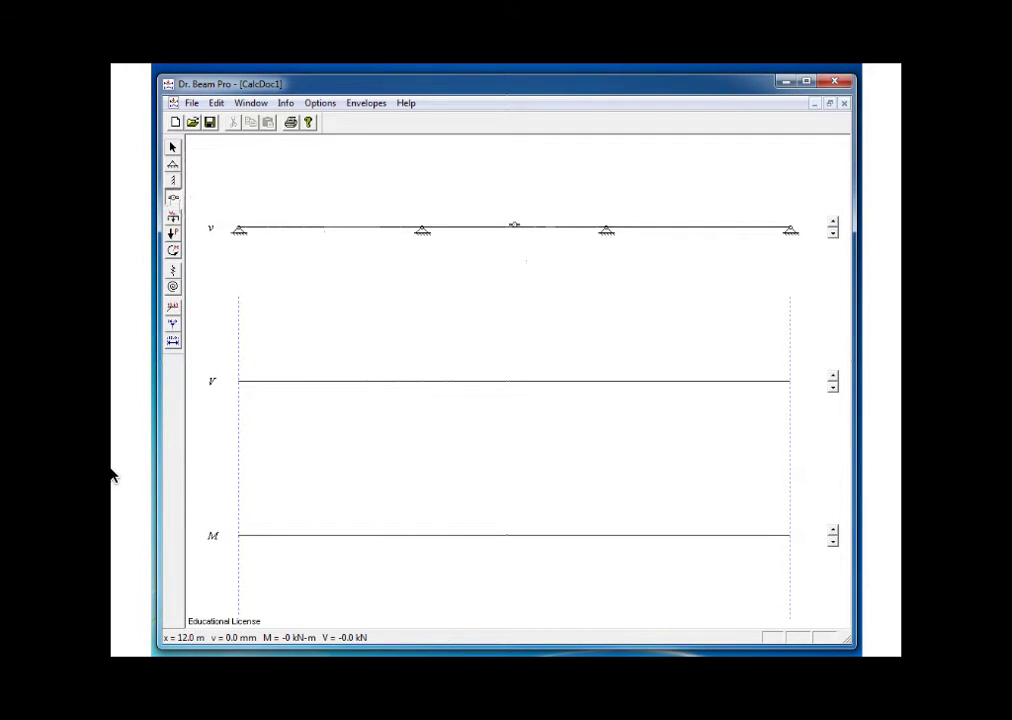
pyautogui.click(513, 226)
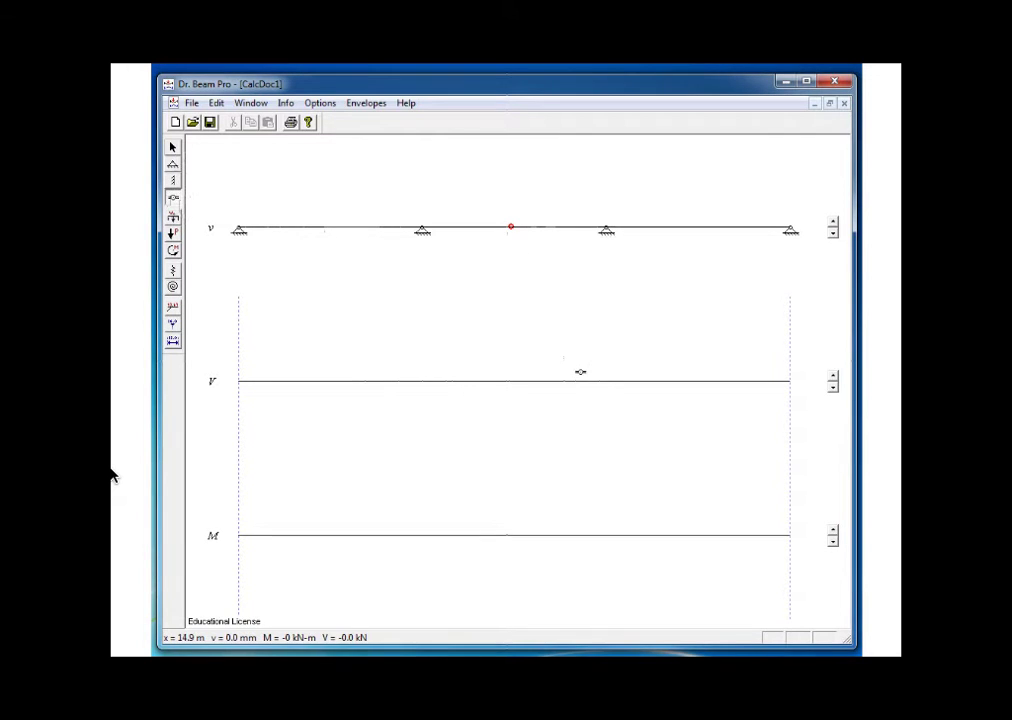
pyautogui.click(172, 147)
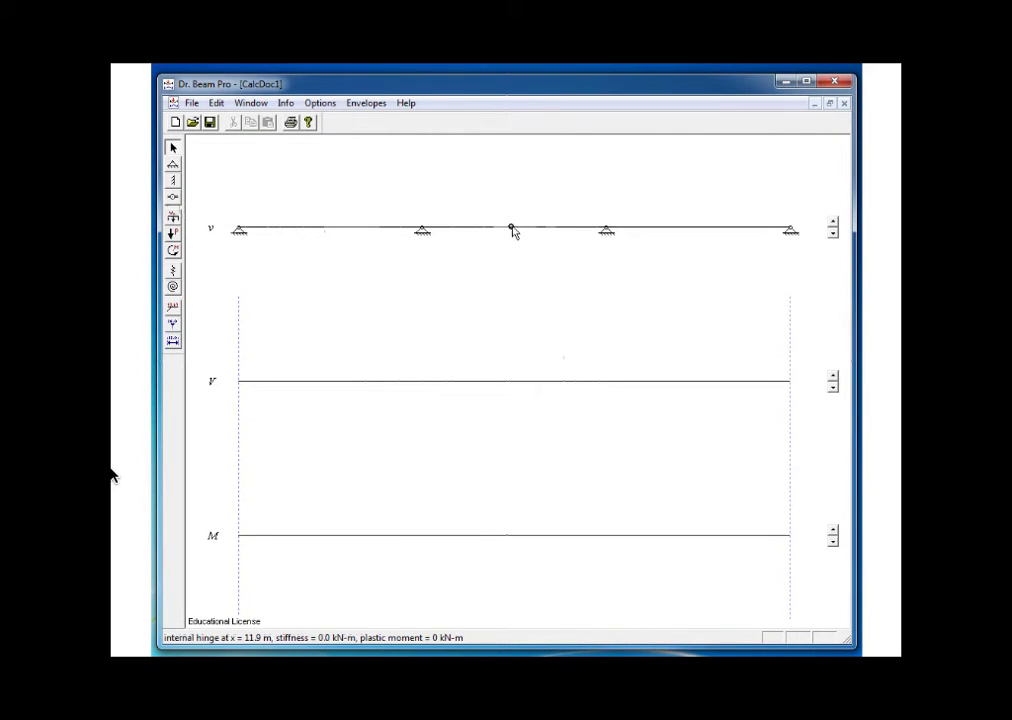
pyautogui.doubleClick(512, 230)
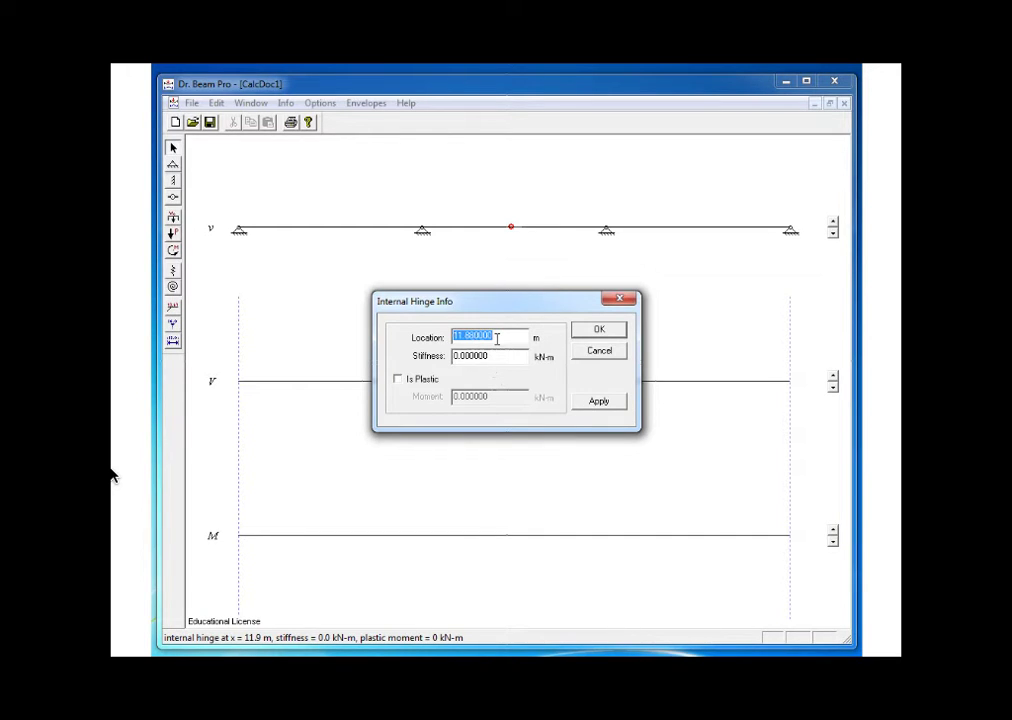
pyautogui.moveTo(497, 338); pyautogui.dragTo(449, 338)
pyautogui.write('12')
pyautogui.click(595, 331)
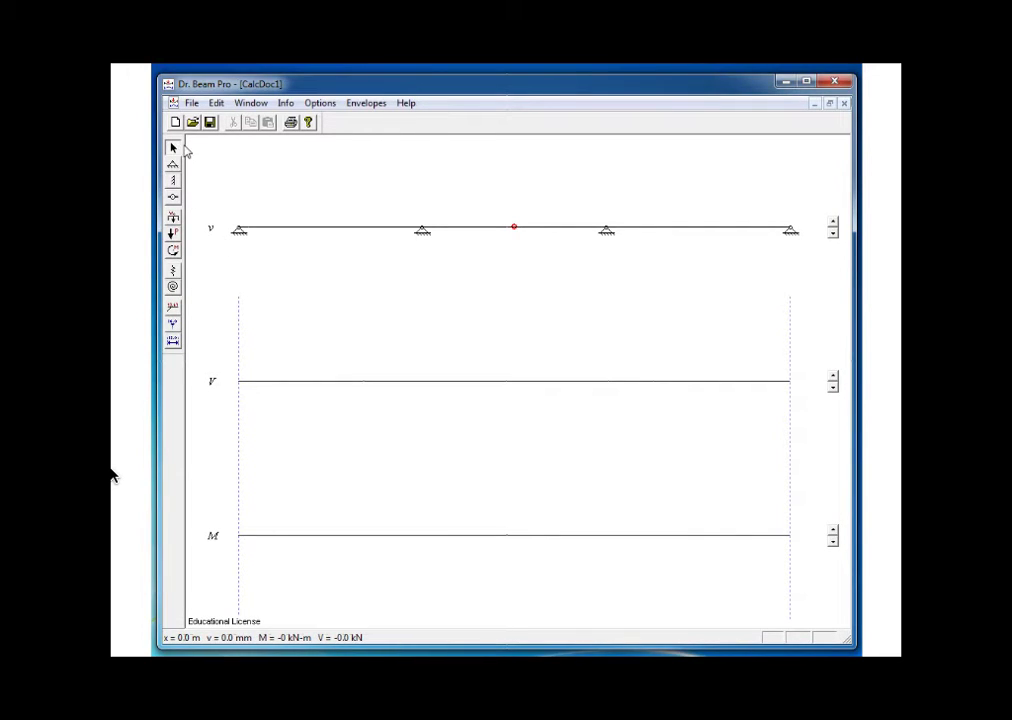
pyautogui.click(171, 149)
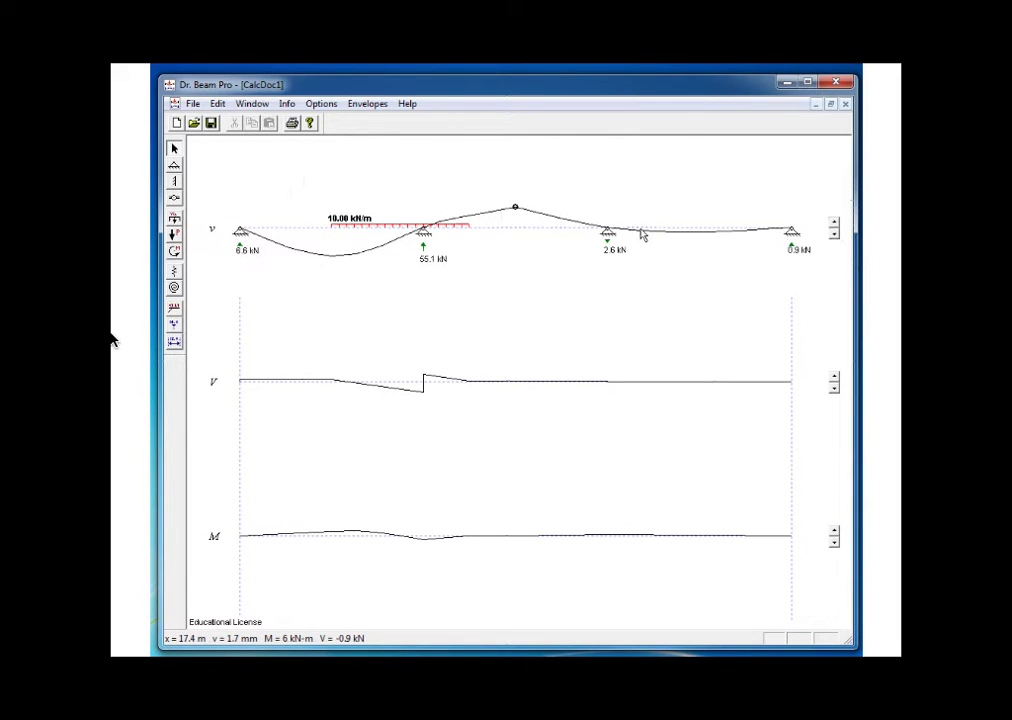
# Adjust the scale of the deflection plot, reducing it and enlarging it again.
pyautogui.click(833, 235)
pyautogui.click(833, 235)
pyautogui.click(834, 222)
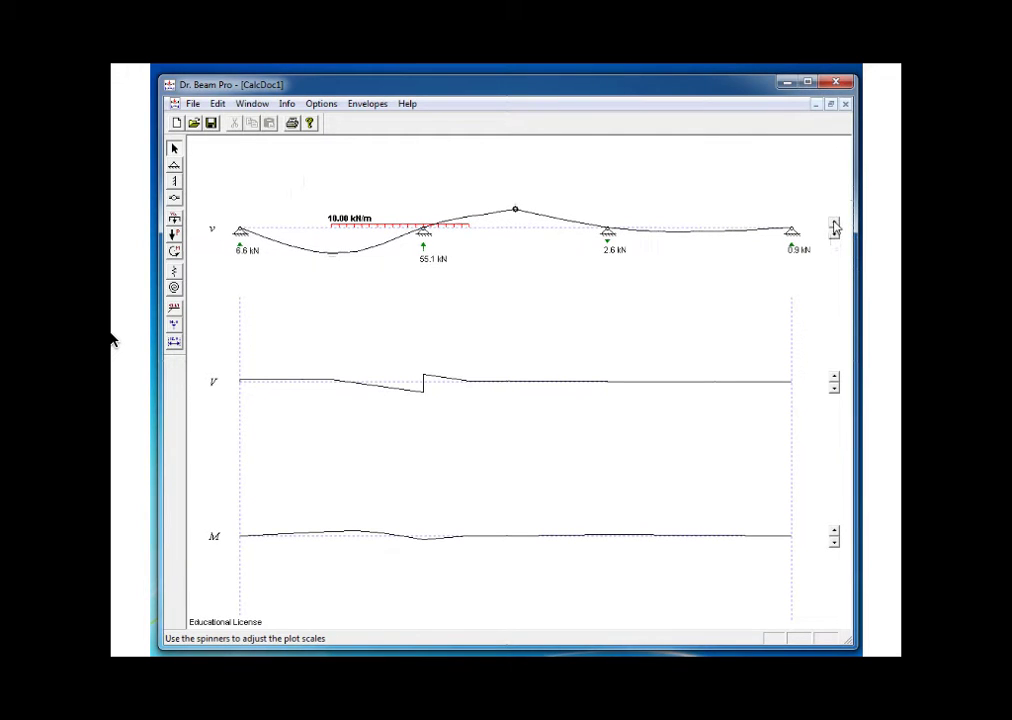
pyautogui.click(834, 224)
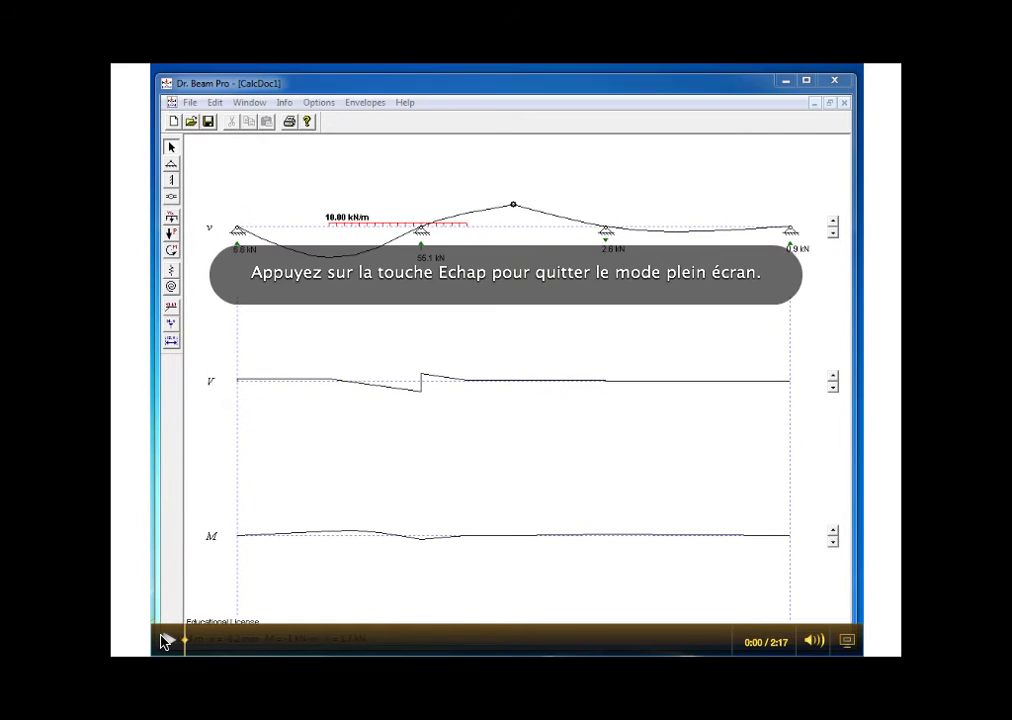
pyautogui.click(163, 642)
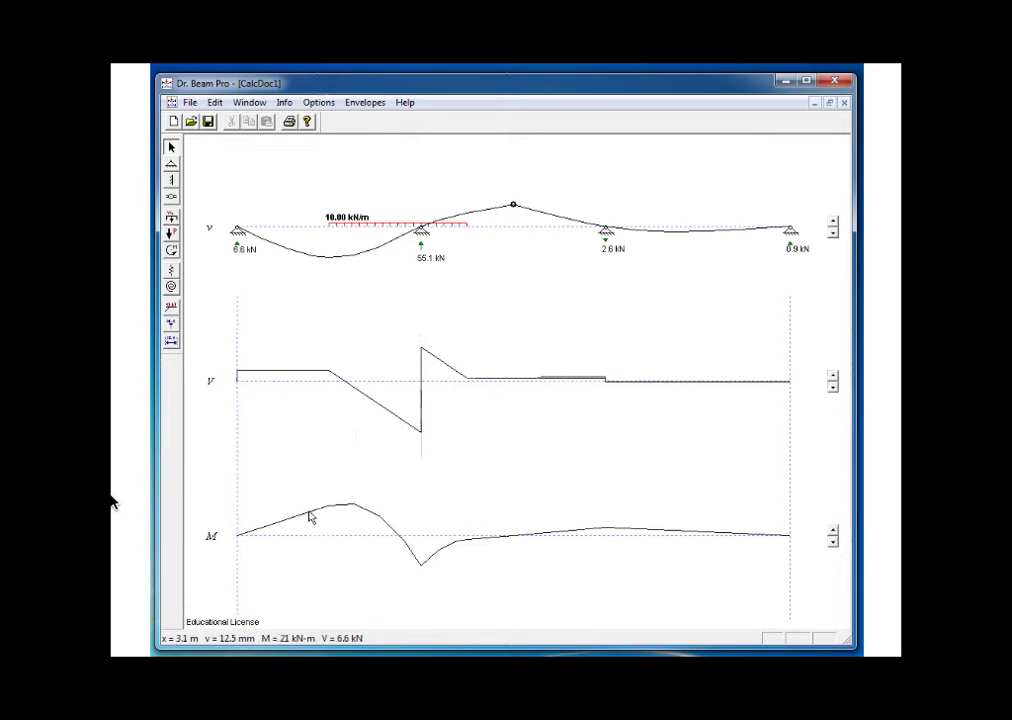
# Turn on automatic Max Min labels for the deflection, shear and moment plots.
pyautogui.click(314, 103)
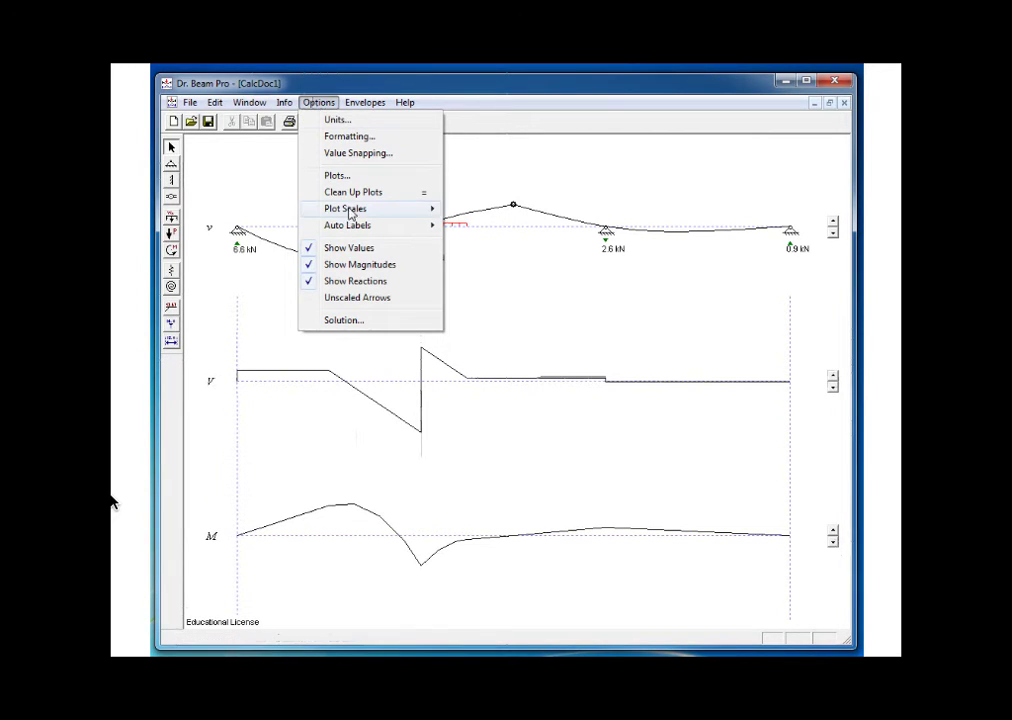
pyautogui.moveTo(350, 215)
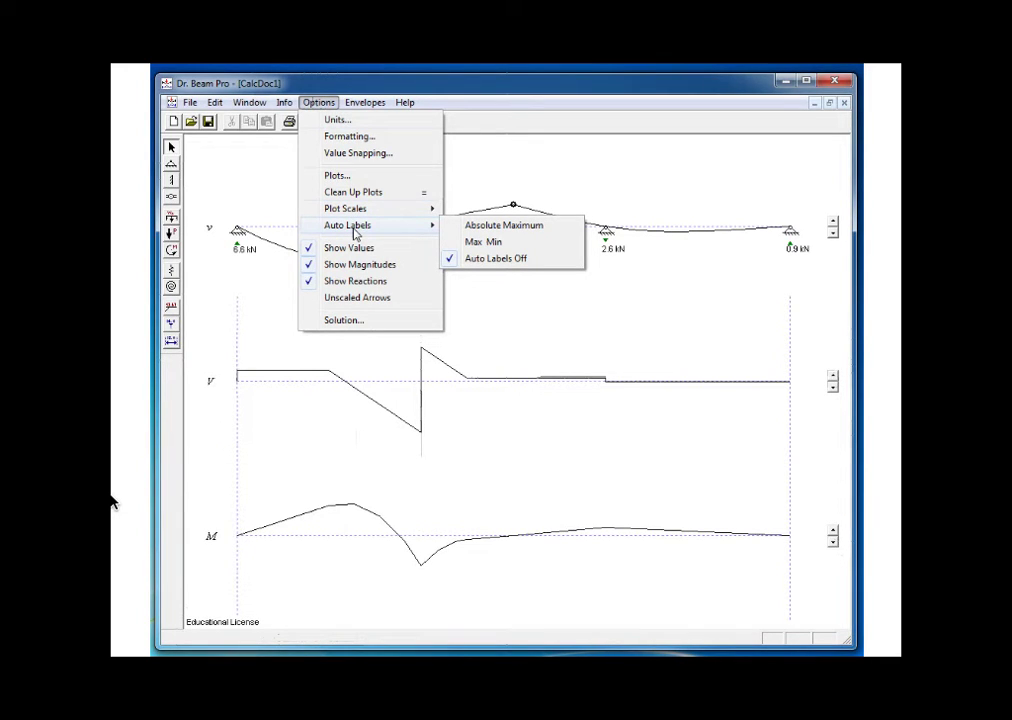
pyautogui.click(478, 243)
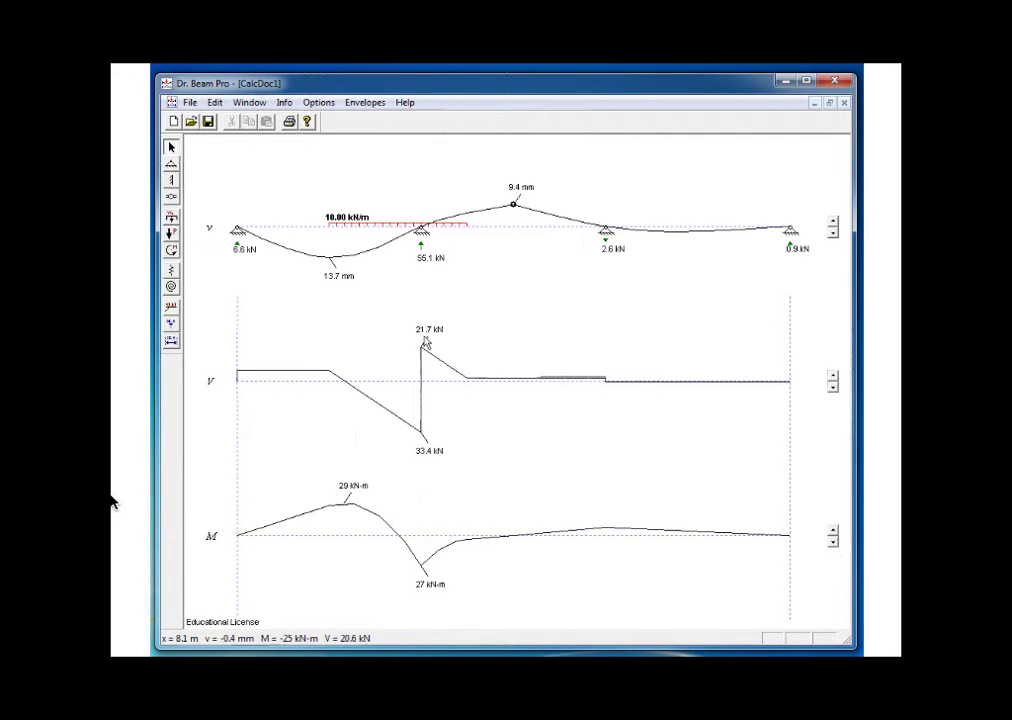
# Set the ending magnitude of the distributed load to 30 kN/m.
pyautogui.doubleClick(350, 228)
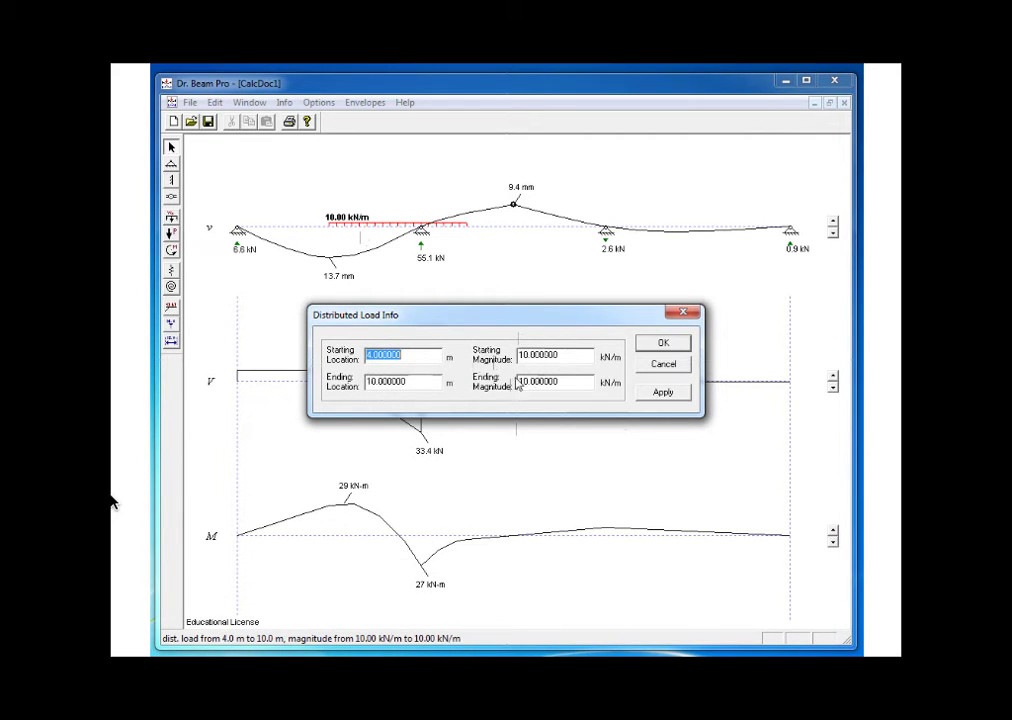
pyautogui.moveTo(530, 382); pyautogui.dragTo(517, 382)
pyautogui.write('30')
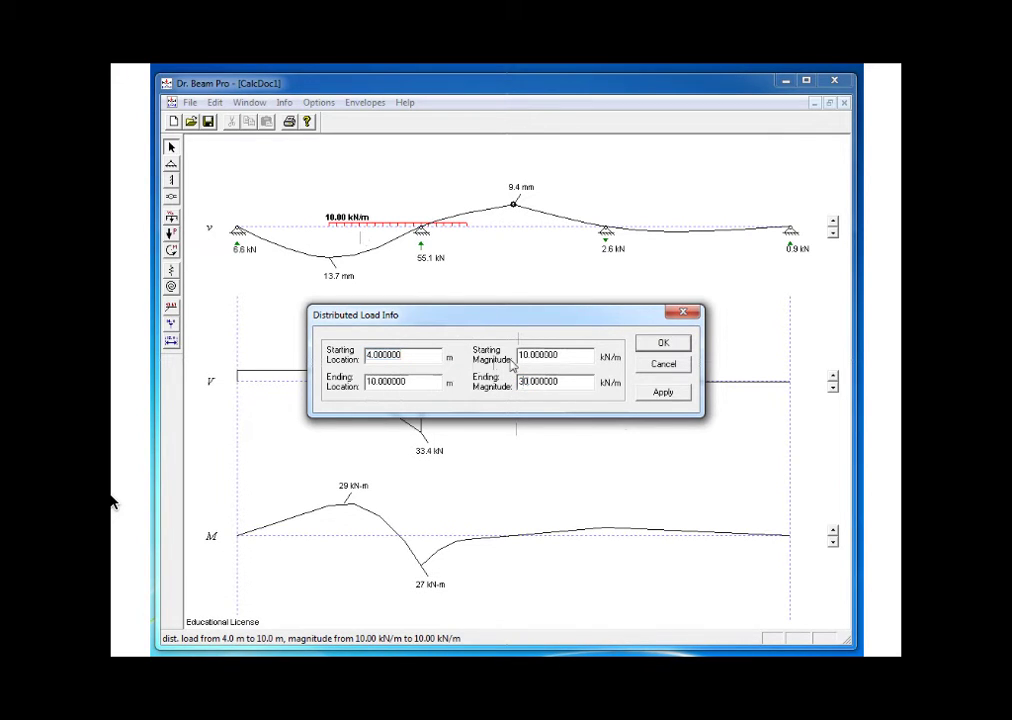
pyautogui.click(663, 342)
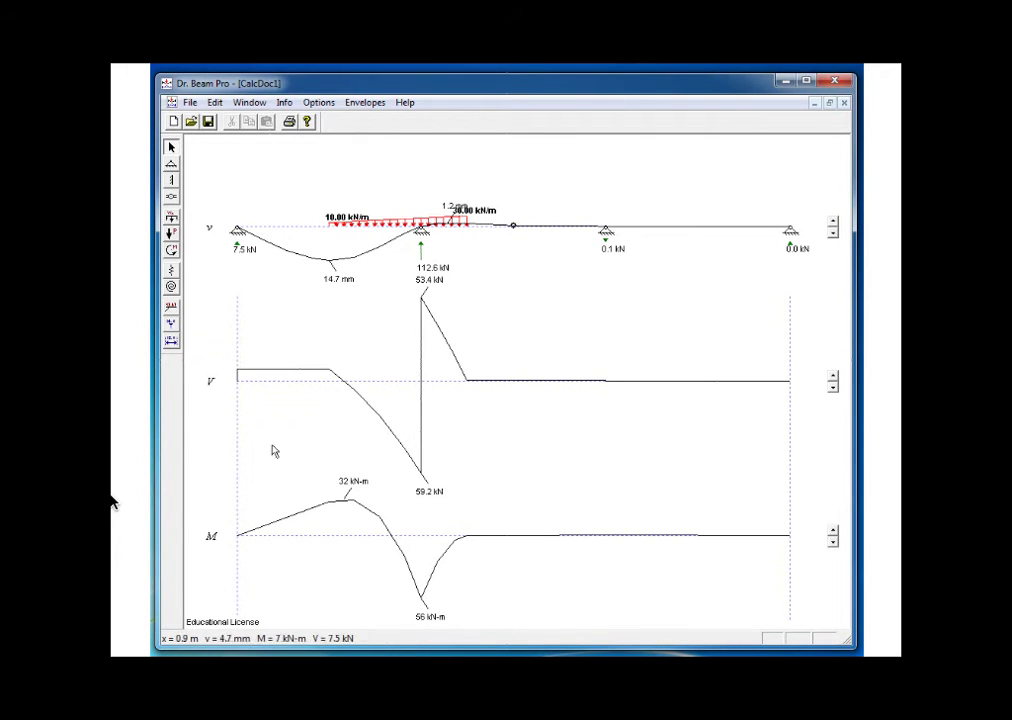
# Reduce the scale of the shear plot.
pyautogui.click(833, 388)
pyautogui.click(833, 390)
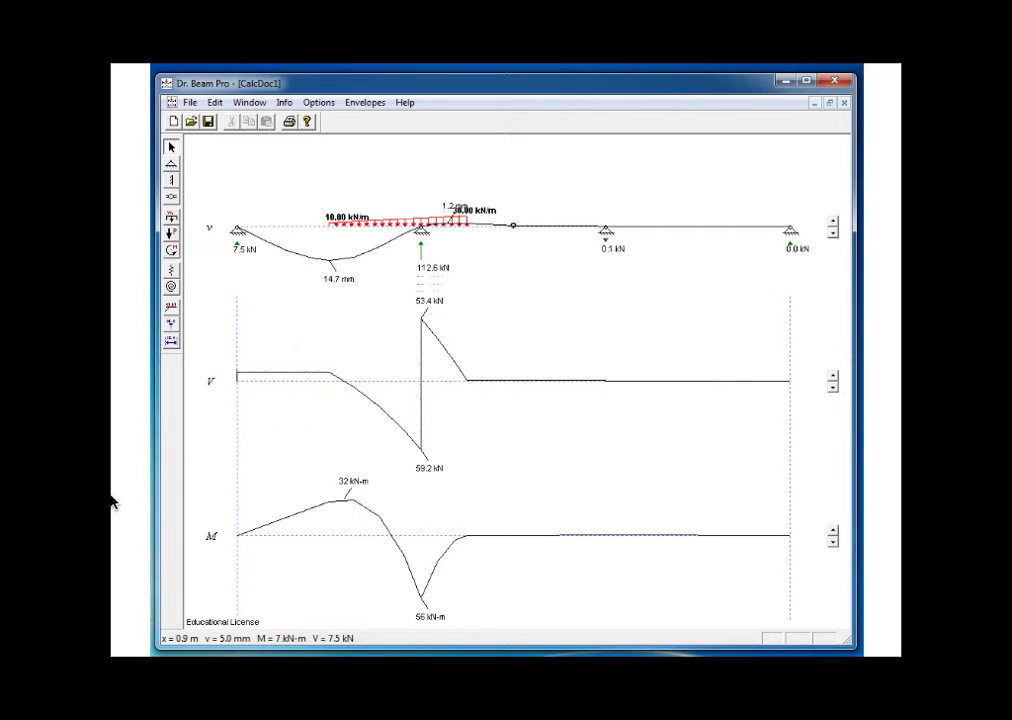
pyautogui.click(166, 642)
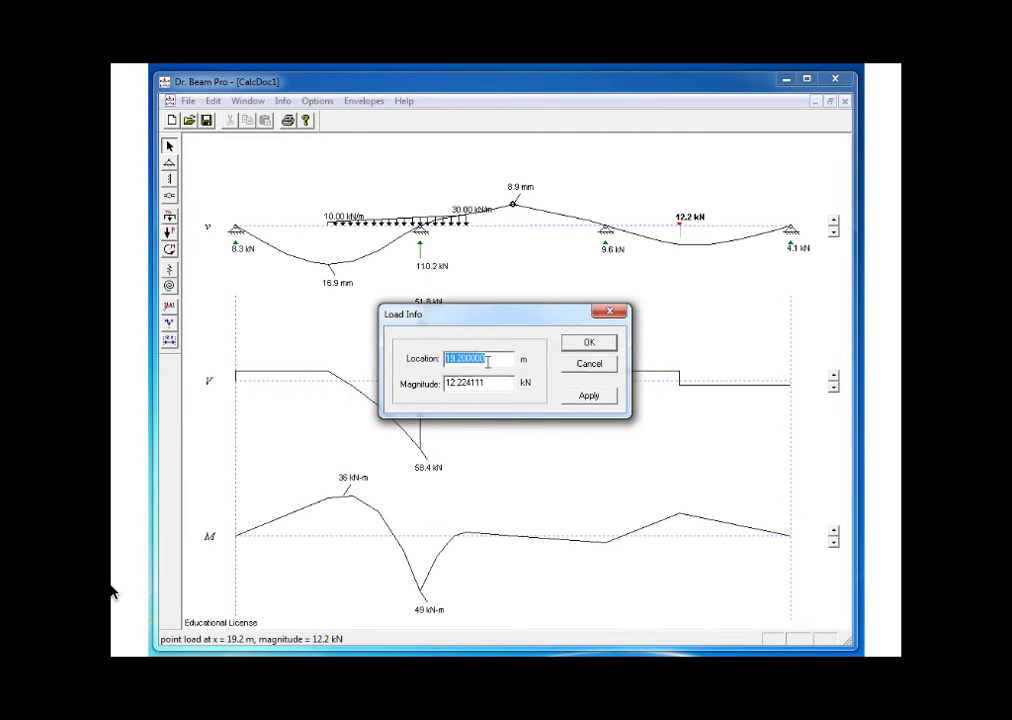
# Set the location of the last span's point load to 20 m and its magnitude to 50 kN.
pyautogui.moveTo(487, 358); pyautogui.dragTo(467, 357)
pyautogui.write('20')
pyautogui.moveTo(478, 385); pyautogui.dragTo(442, 386)
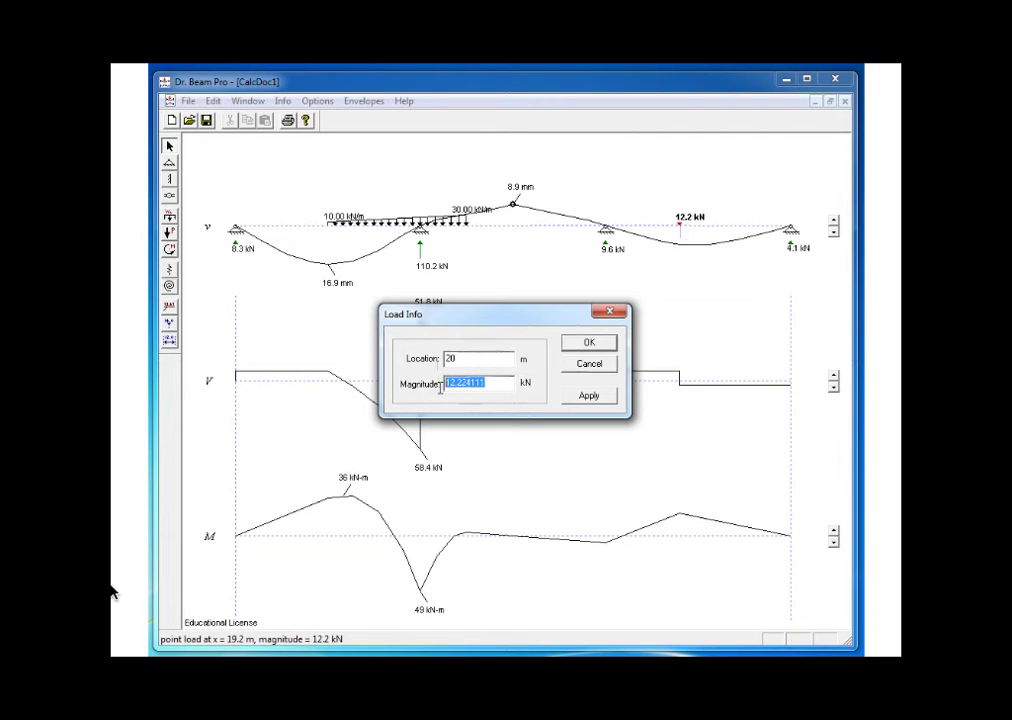
pyautogui.write('50')
pyautogui.press('Return')
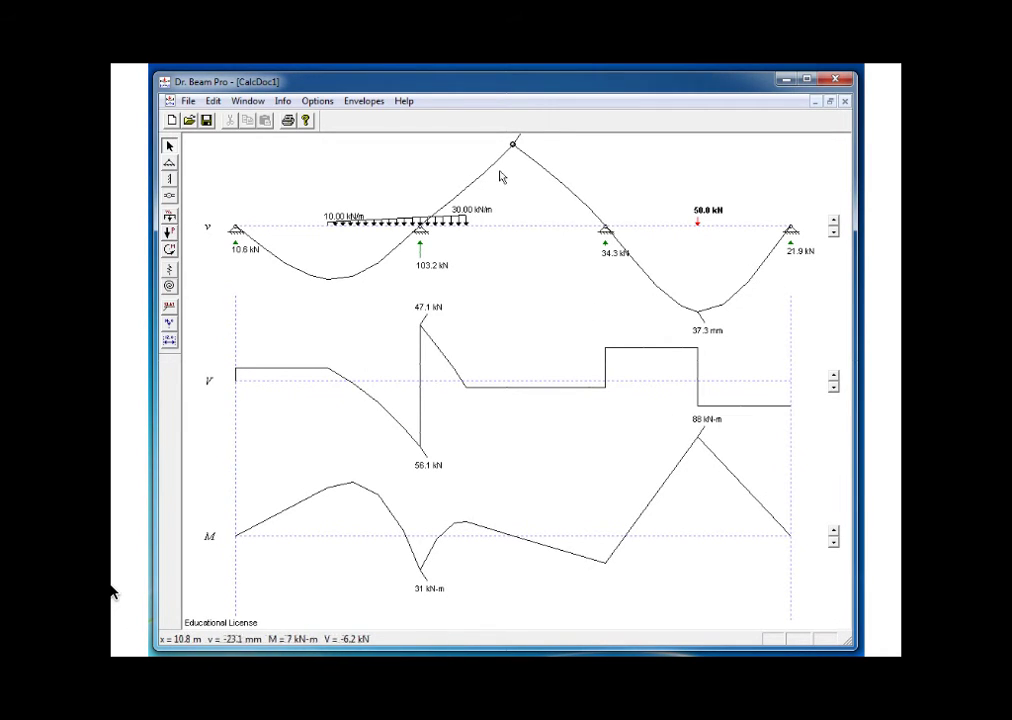
# Reduce the scales of the deflection and moment plots, enlarging the moment plot again slightly.
pyautogui.click(832, 233)
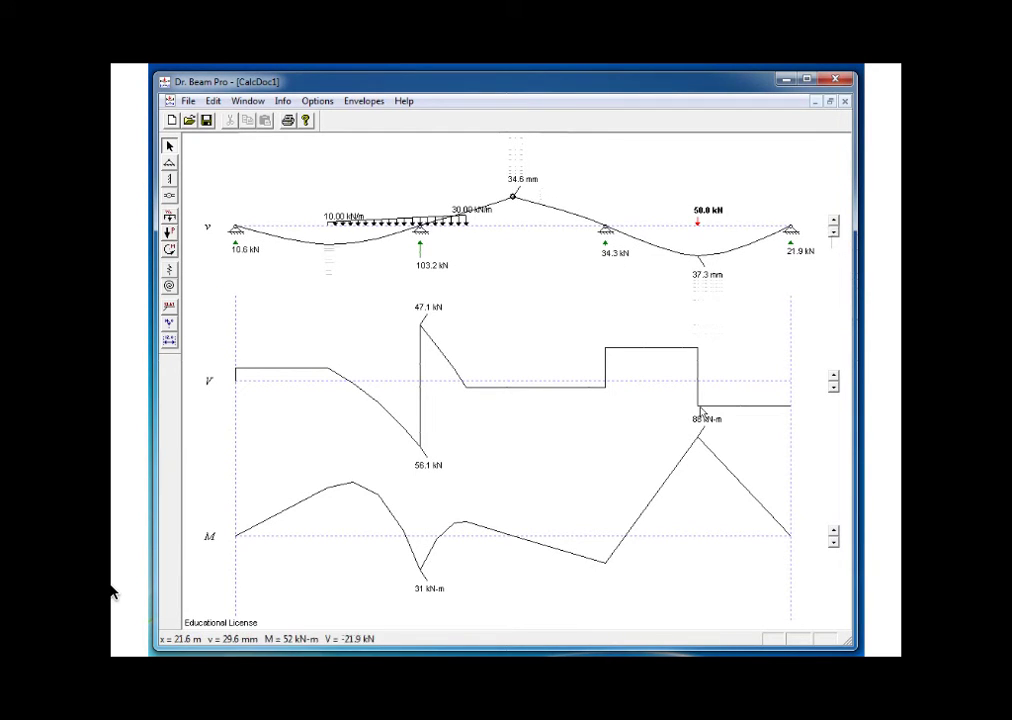
pyautogui.click(833, 542)
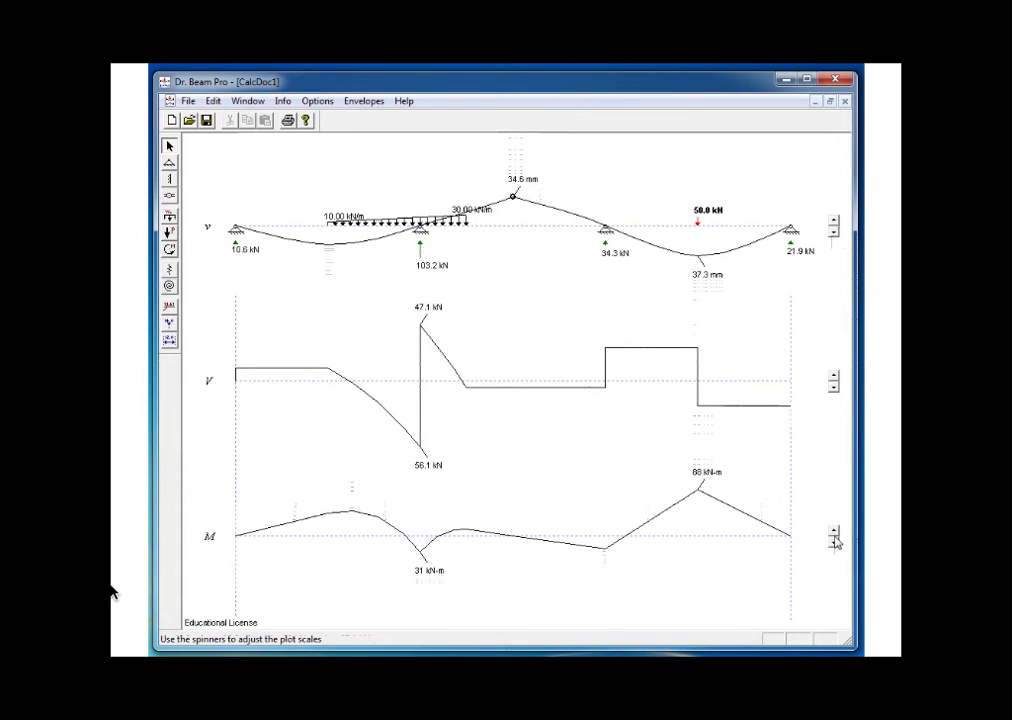
pyautogui.click(834, 532)
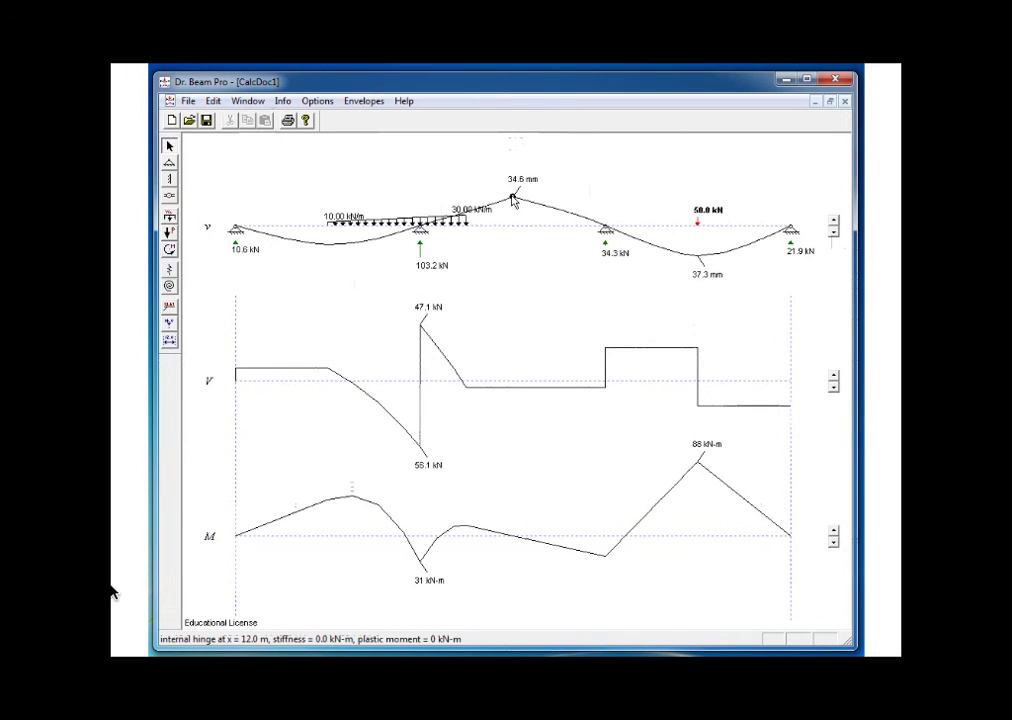
# Delete the internal hinge in the middle span and place a fixed support at the beam's left end.
pyautogui.click(513, 199)
pyautogui.press('Delete')
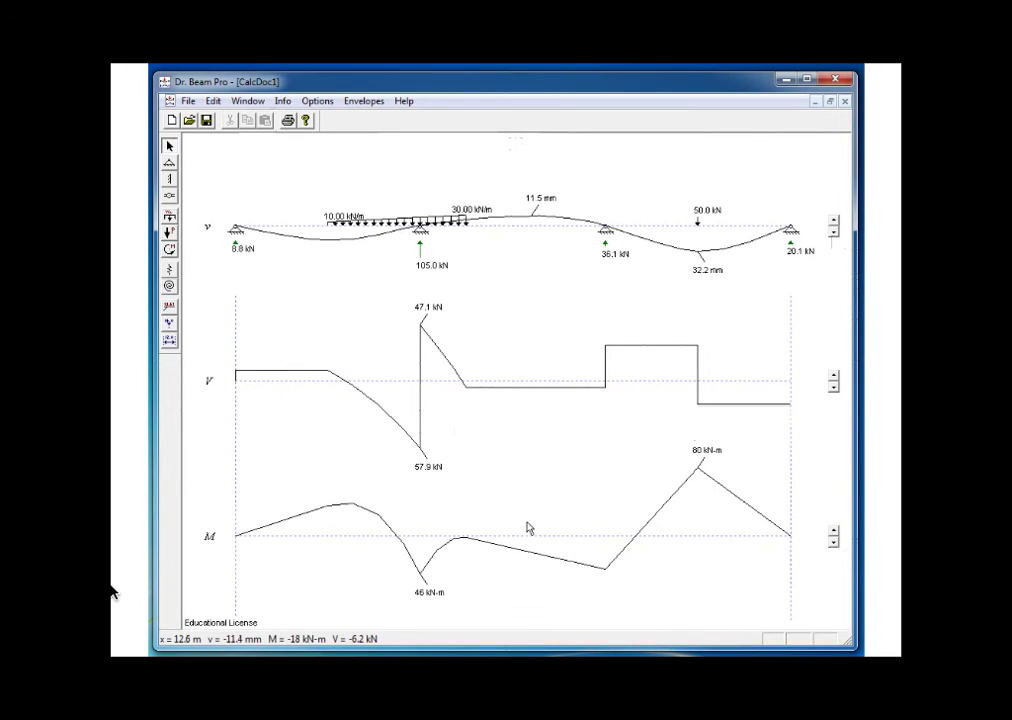
pyautogui.click(170, 180)
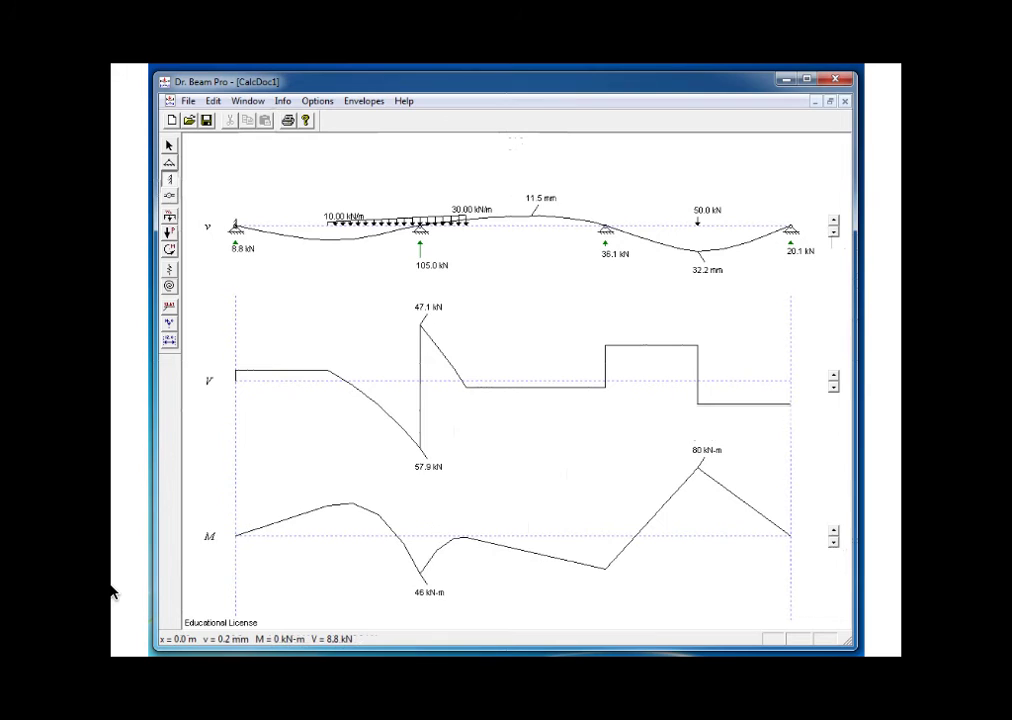
pyautogui.click(235, 225)
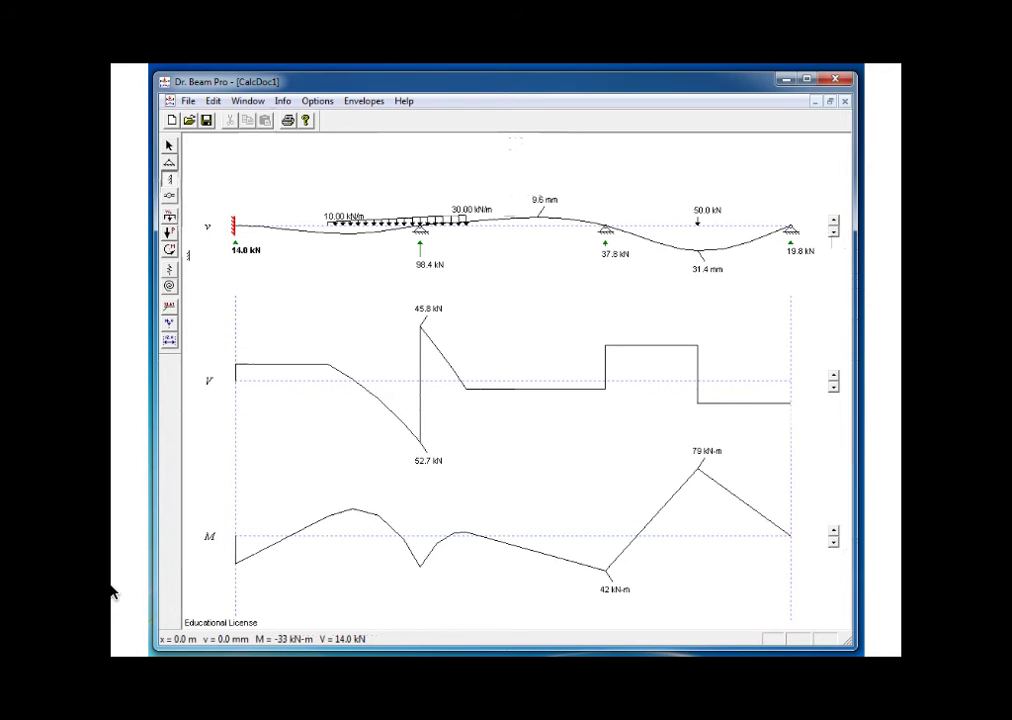
pyautogui.click(169, 145)
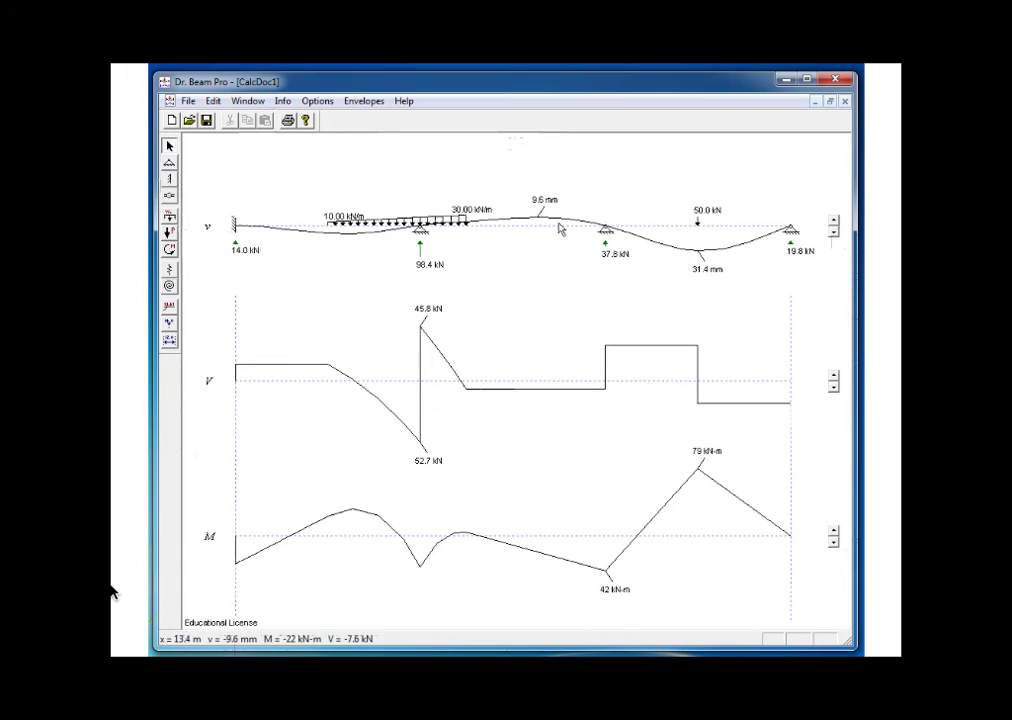
# Nudge the support at 16 m along the beam and move the distributed load into the middle span, from about 8 m to 14 m.
pyautogui.moveTo(606, 232)
pyautogui.mouseDown()
pyautogui.moveTo(621, 229)
pyautogui.moveTo(550, 233)
pyautogui.moveTo(606, 229)
pyautogui.mouseUp()
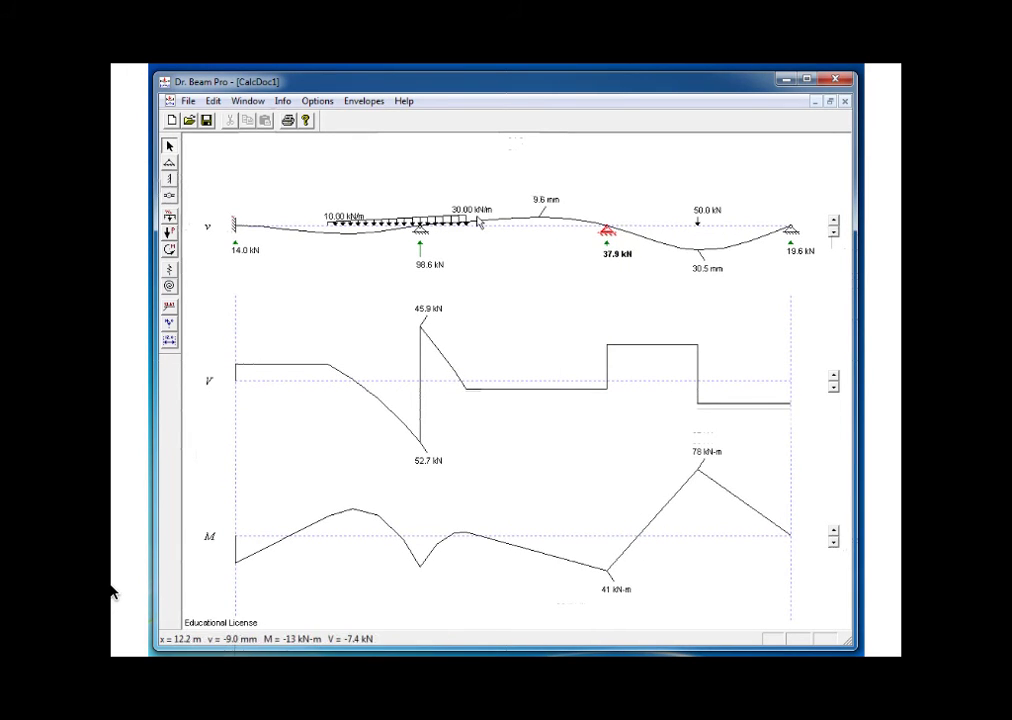
pyautogui.moveTo(420, 230); pyautogui.dragTo(518, 219)
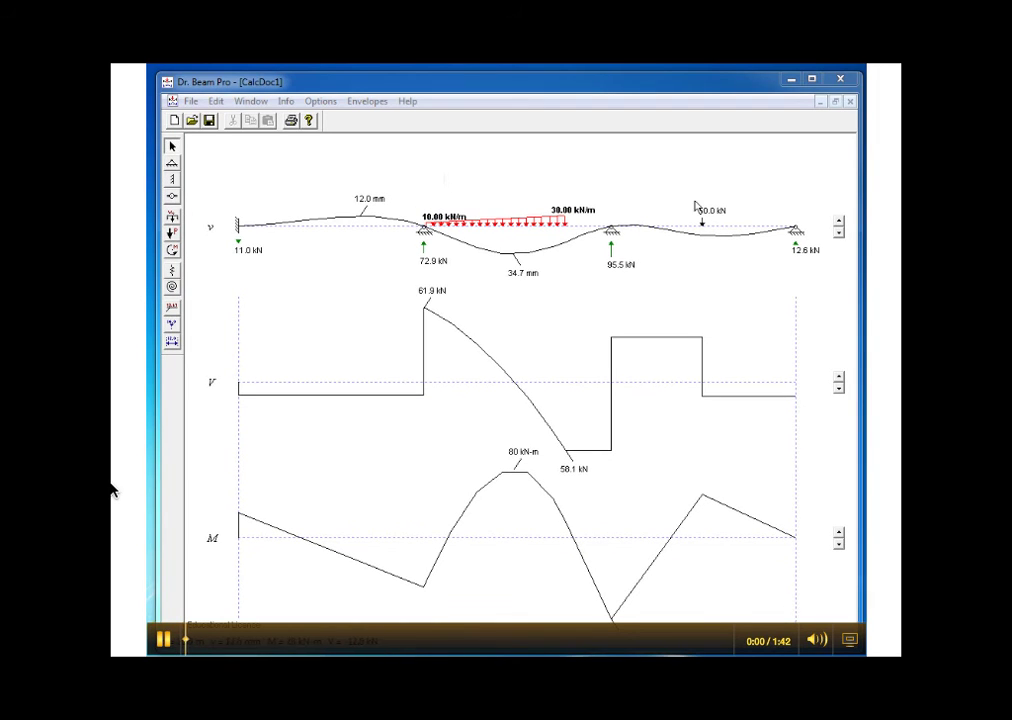
# Shift the support at 16 m toward the beam's right end and remove it from the beam.
pyautogui.moveTo(611, 232); pyautogui.dragTo(648, 236)
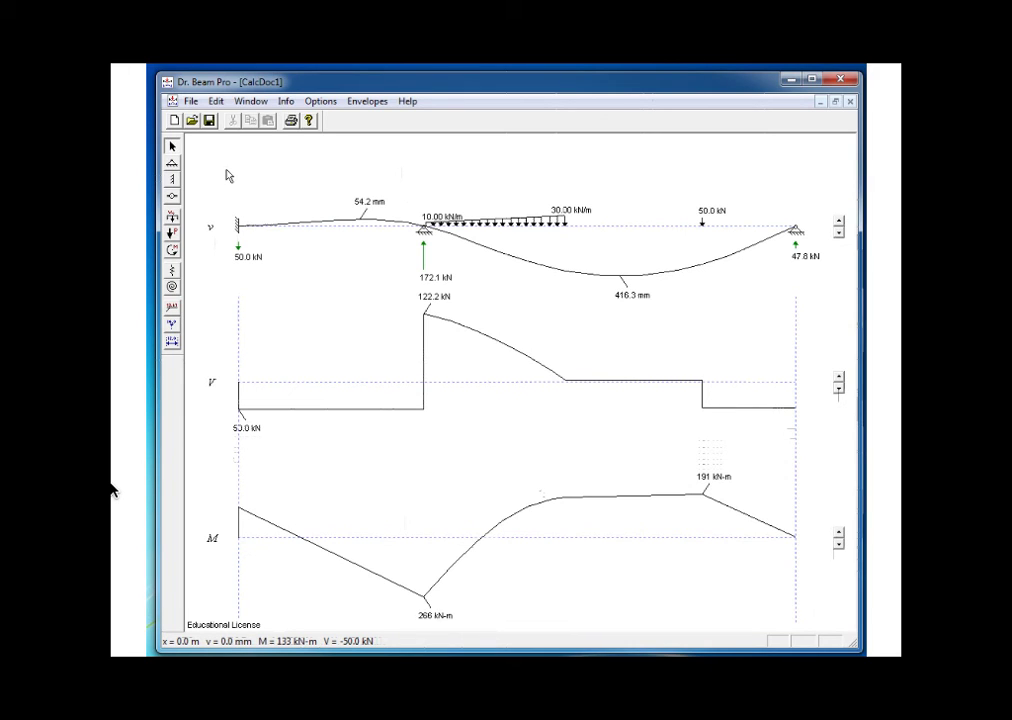
pyautogui.click(187, 641)
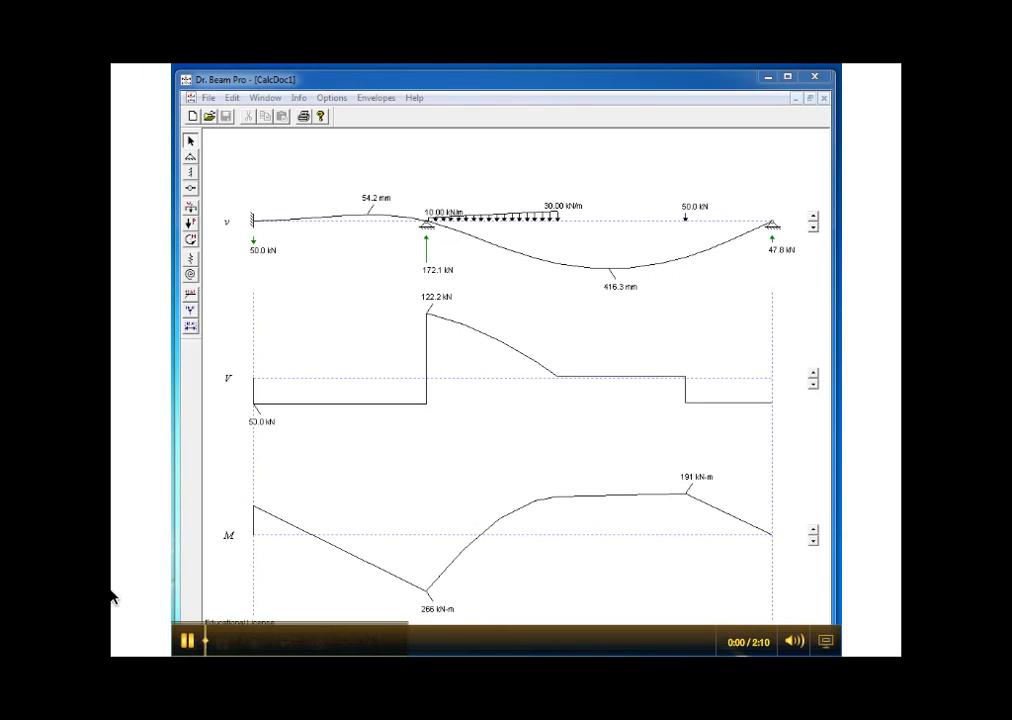